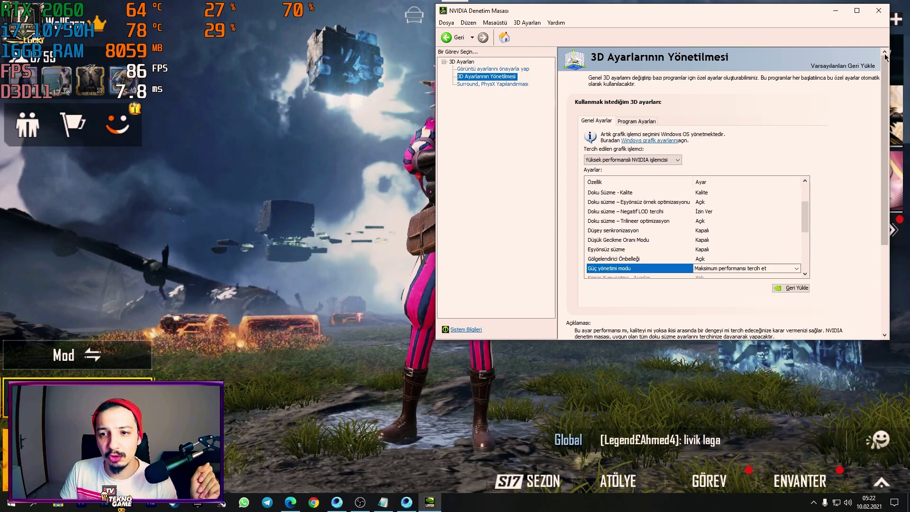
# Step: Close the NVIDIA control panel and open the Grafikler page of the game's settings
pyautogui.hotkey('alt', 'F4')
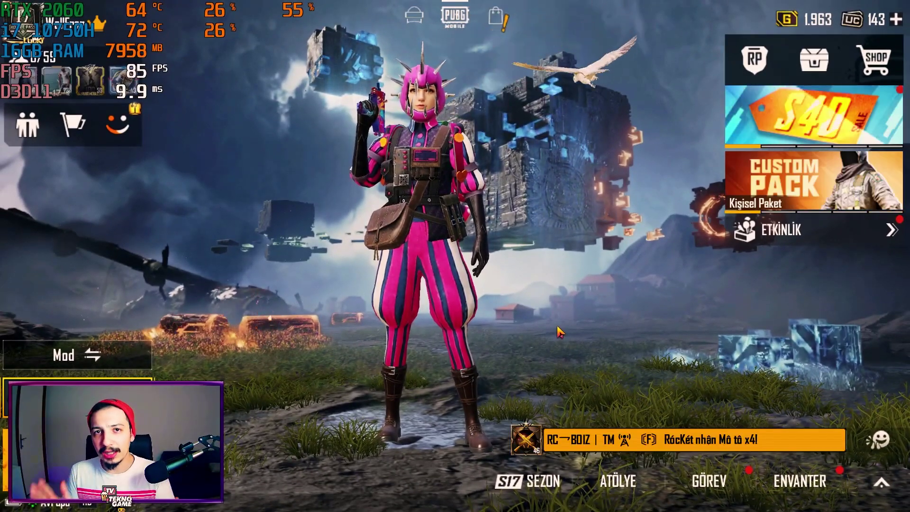
pyautogui.click(881, 483)
pyautogui.click(833, 83)
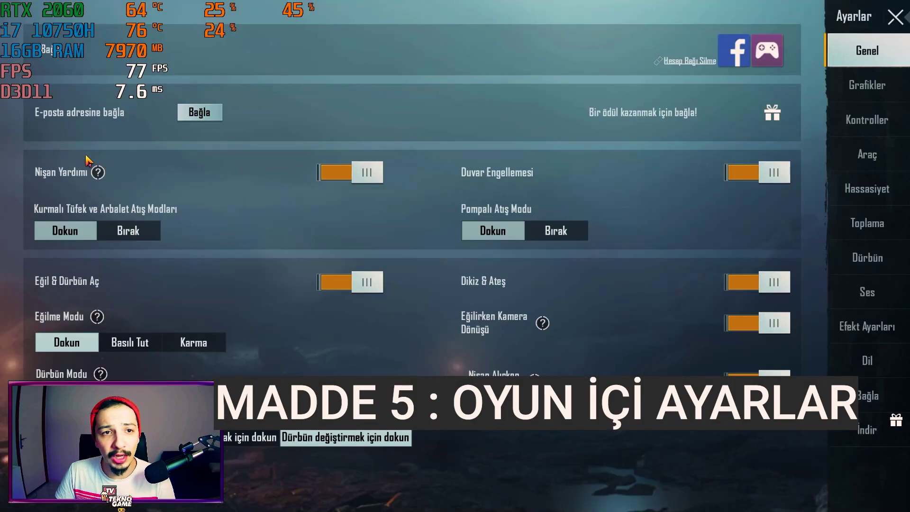
pyautogui.click(872, 88)
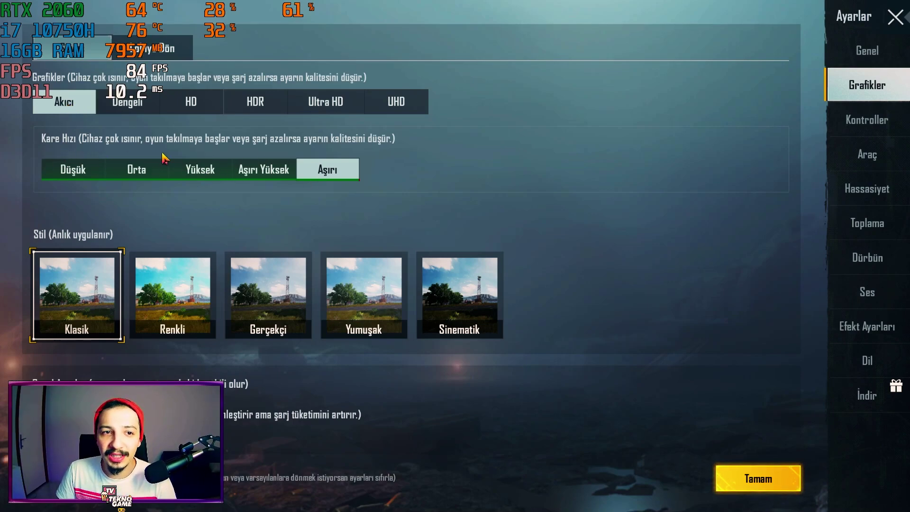
# Step: Set Kare Hızı to Aşırı, switch Düzgünleştirme off, and apply the graphics settings
pyautogui.click(275, 176)
pyautogui.click(341, 174)
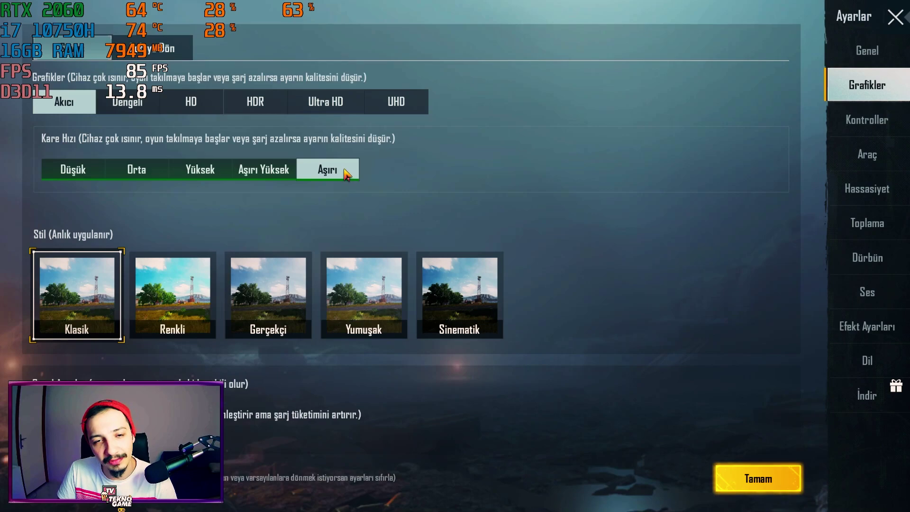
pyautogui.moveTo(547, 321); pyautogui.dragTo(573, 80)
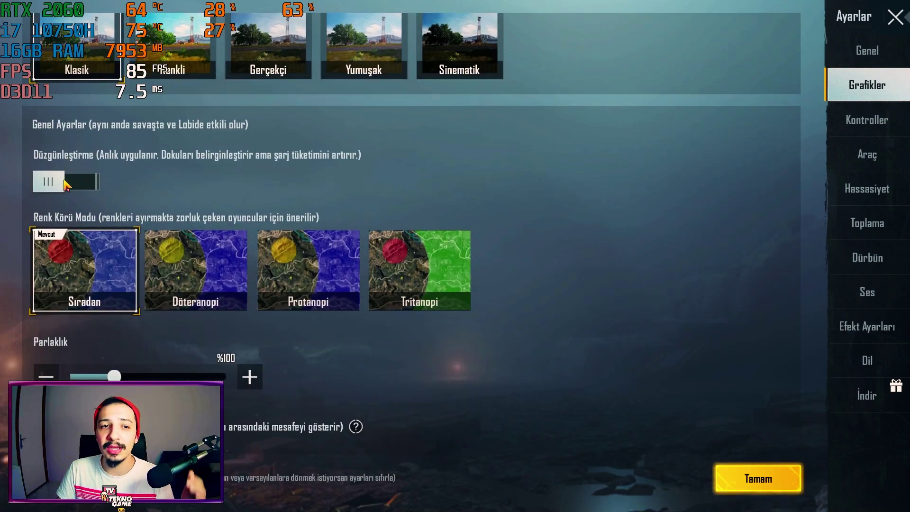
pyautogui.click(67, 184)
pyautogui.click(95, 185)
pyautogui.moveTo(593, 289); pyautogui.dragTo(571, 204)
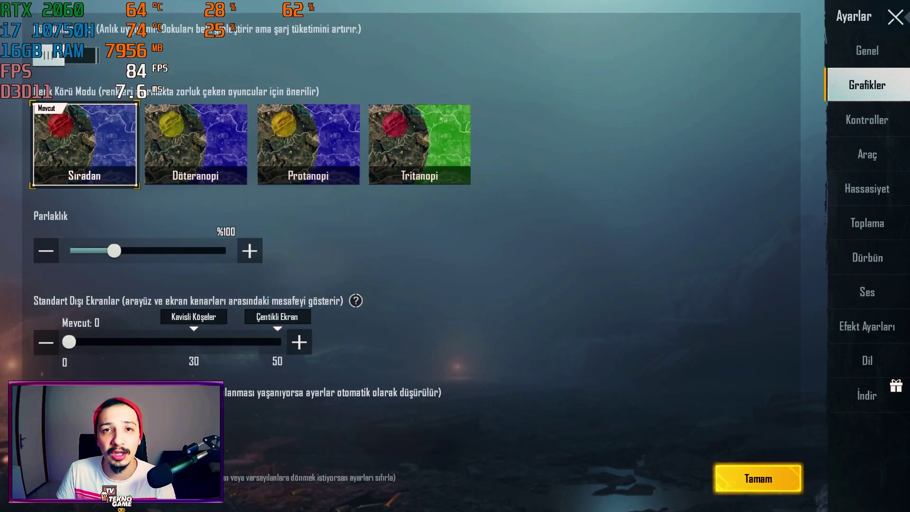
pyautogui.click(722, 485)
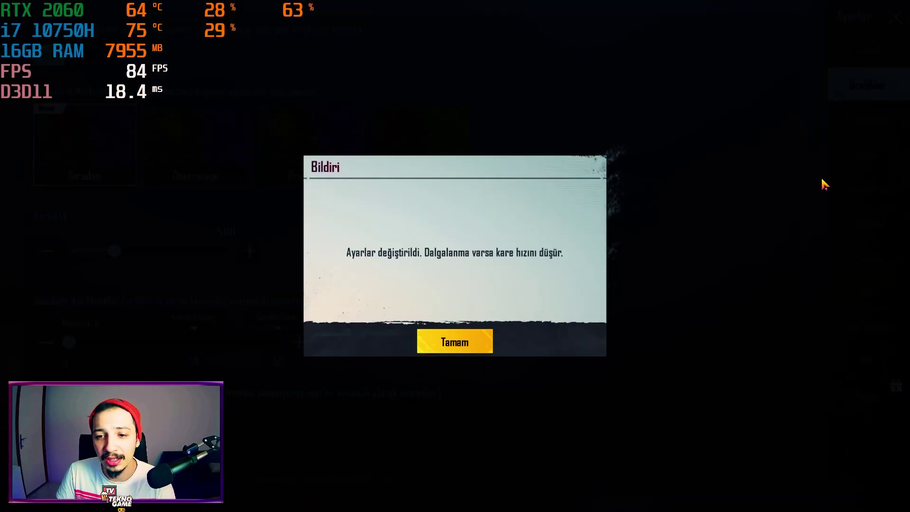
pyautogui.click(447, 347)
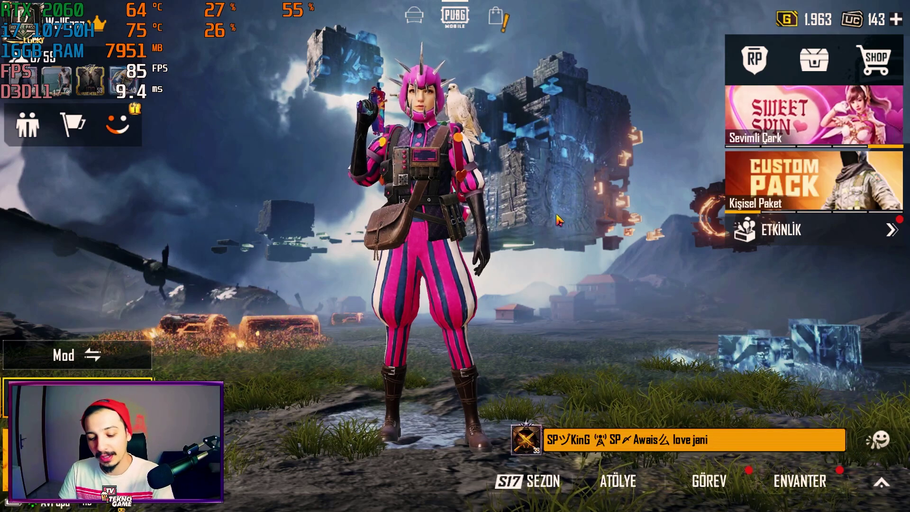
# Step: Leave full-screen mode and open the Motor page of the Gameloop emulator settings
pyautogui.press('F11')
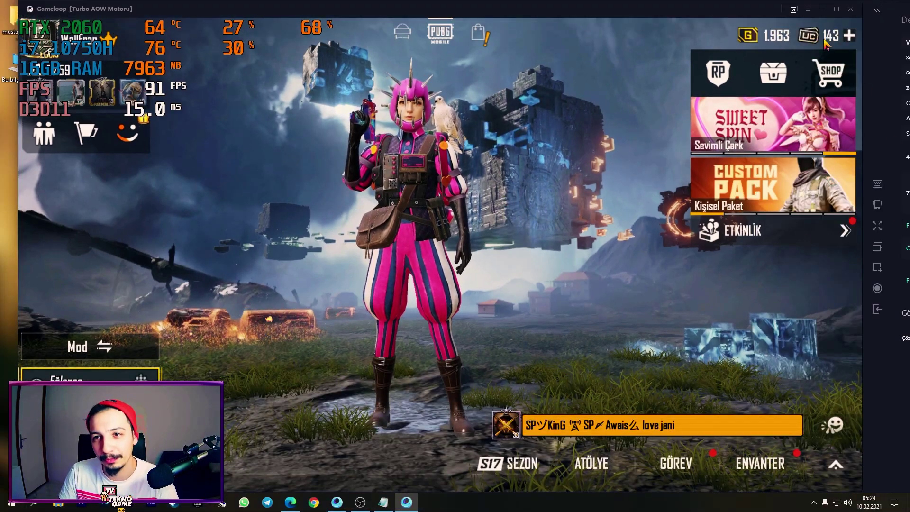
pyautogui.click(806, 9)
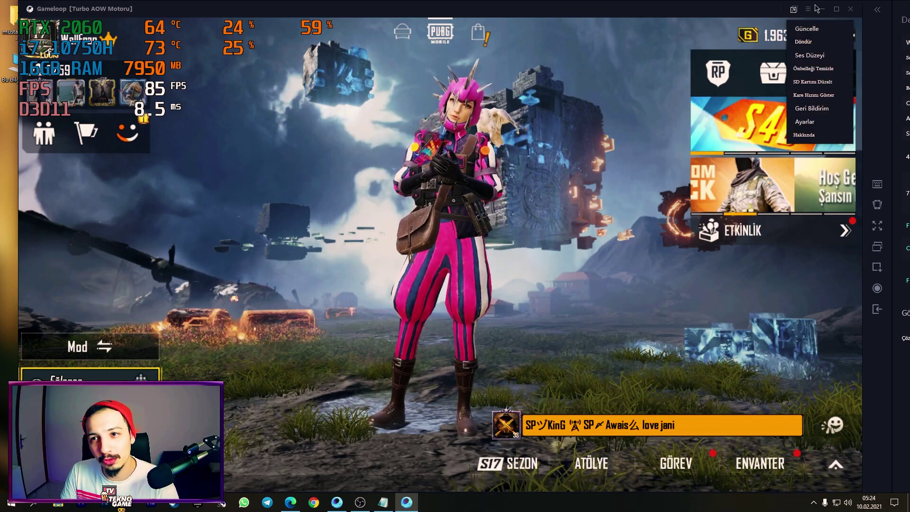
pyautogui.click(822, 120)
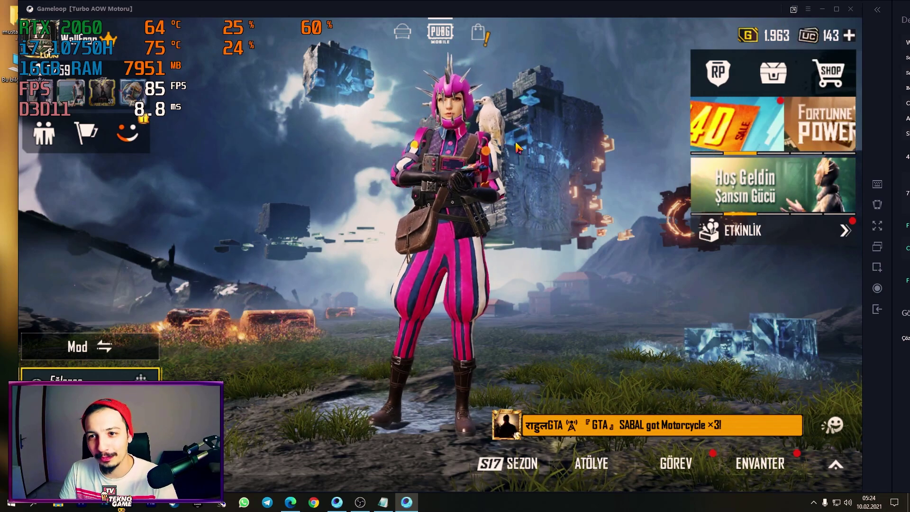
pyautogui.click(338, 164)
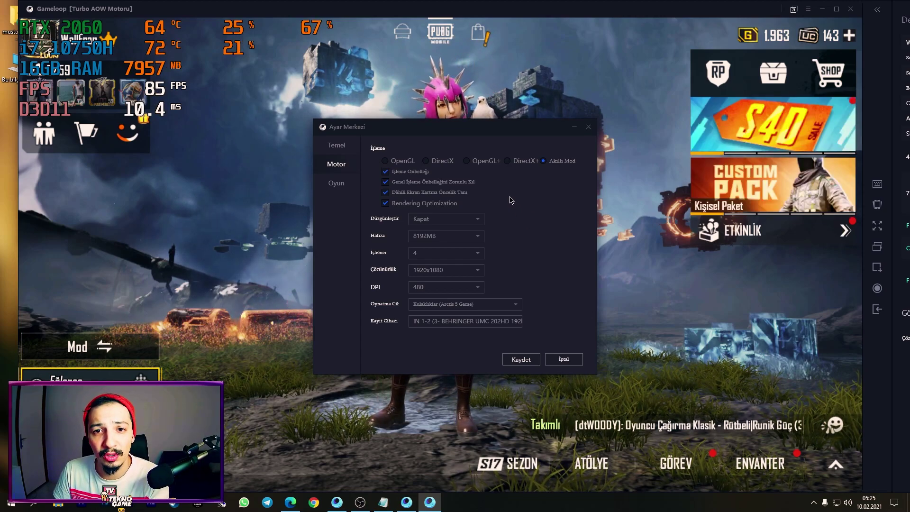
pyautogui.moveTo(485, 170)
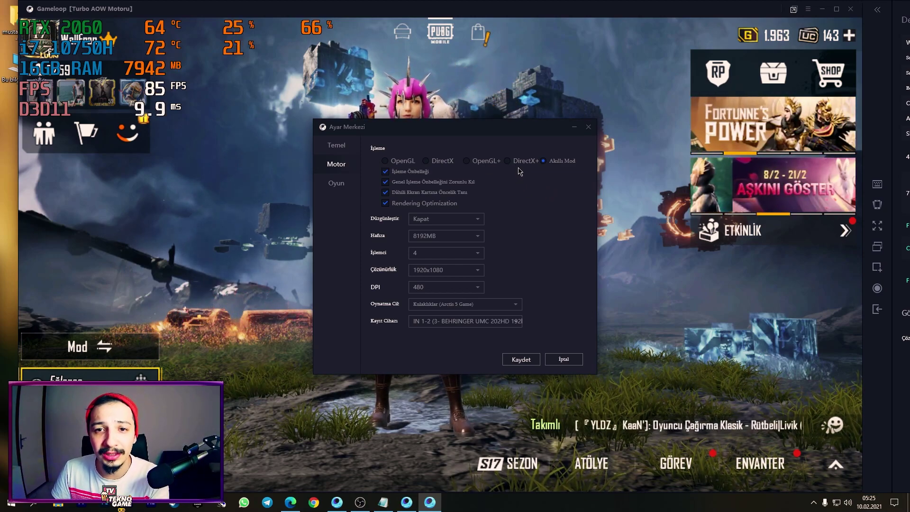
pyautogui.moveTo(515, 166)
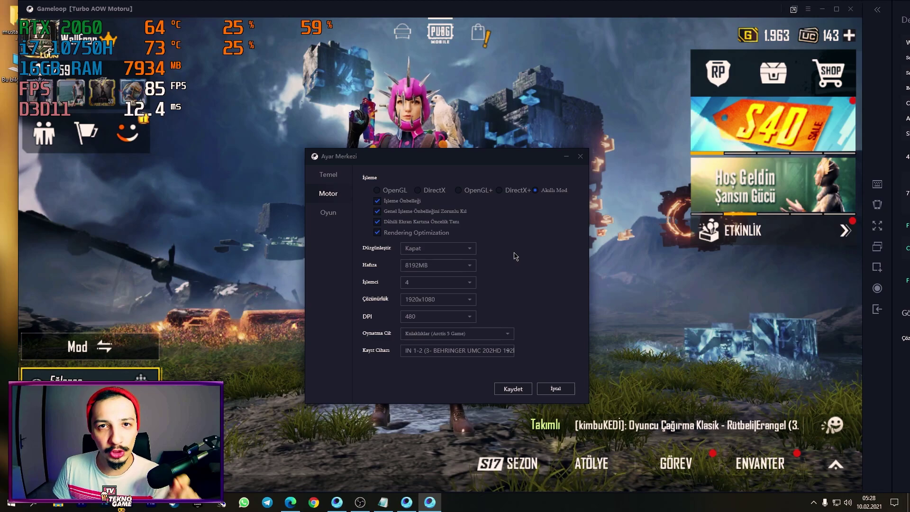
# Step: Run dxdiag and check the DirectX version installed on the computer
pyautogui.click(34, 507)
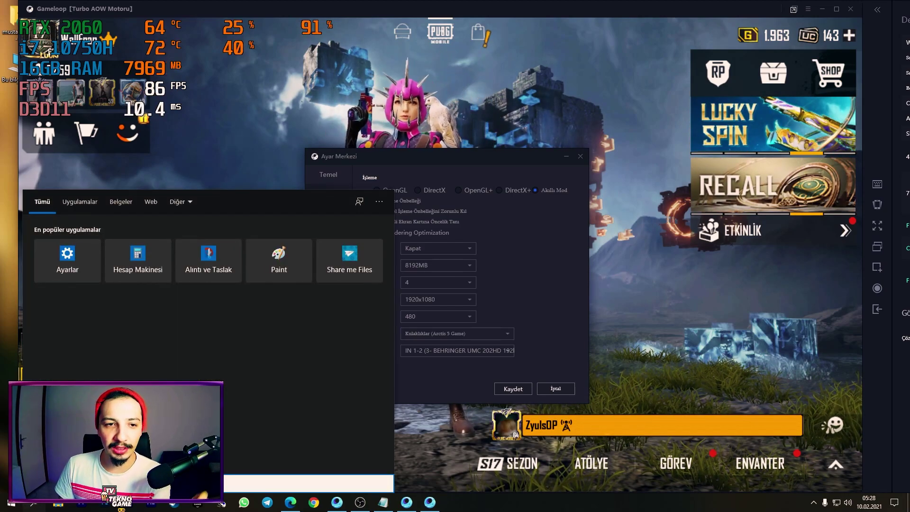
pyautogui.write('d')
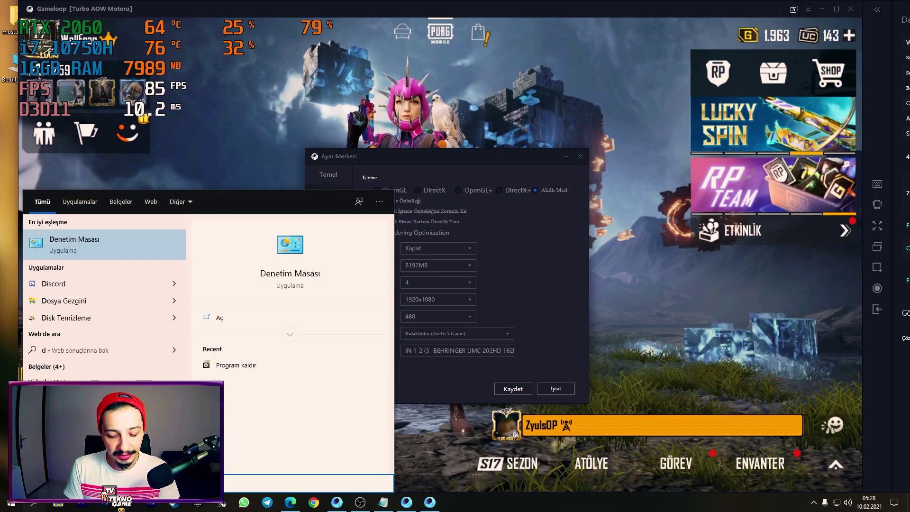
pyautogui.write('xdiag')
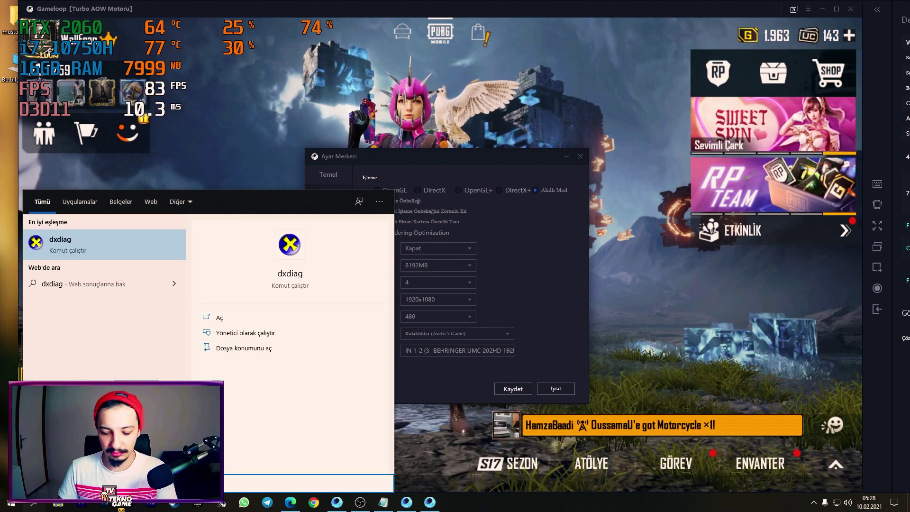
pyautogui.press('Return')
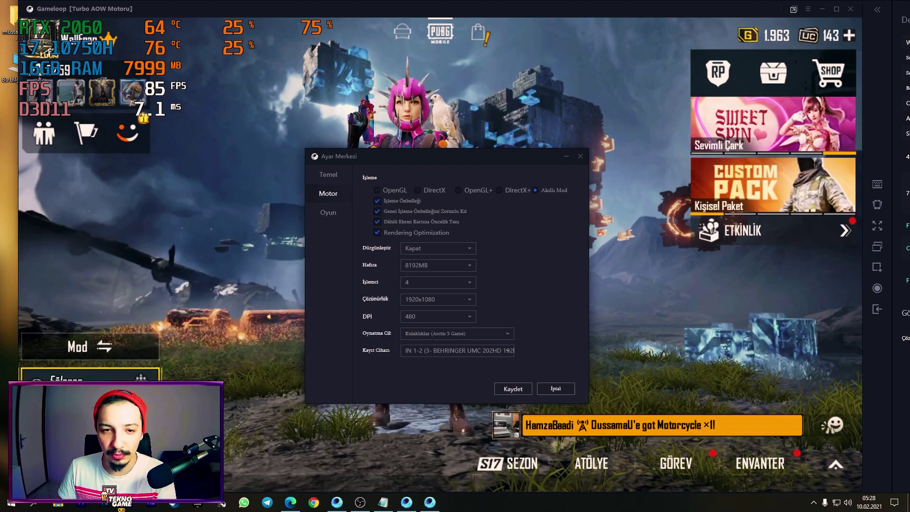
pyautogui.moveTo(438, 124); pyautogui.dragTo(691, 38)
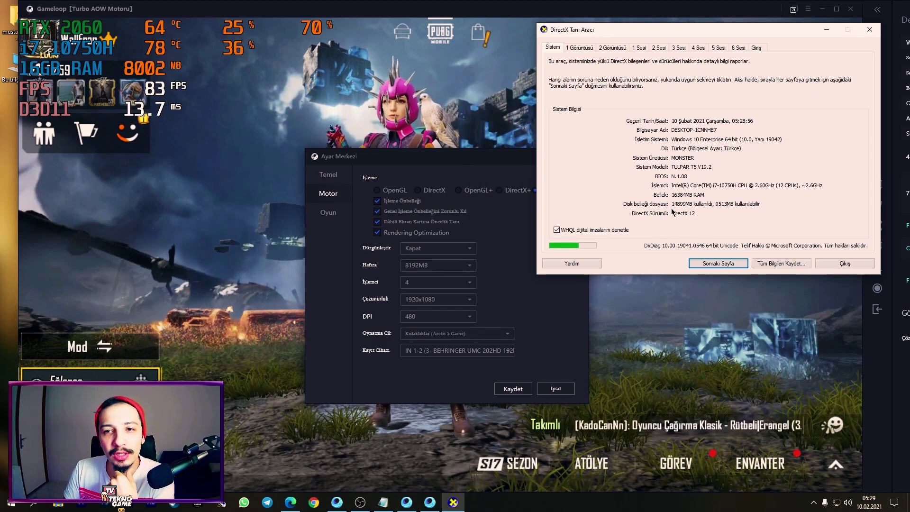
pyautogui.click(828, 29)
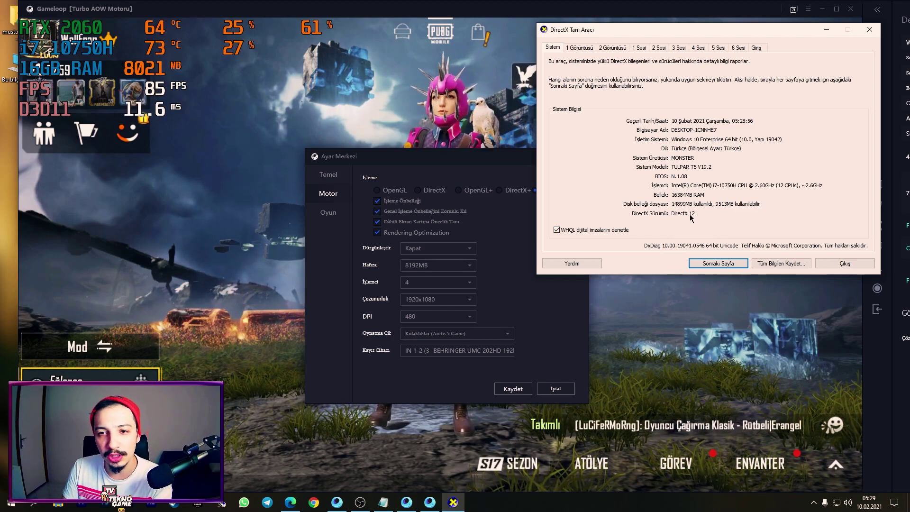
# Step: Set the rendering mode to OpenGL+ in the emulator's engine settings and close the DirectX diagnostic window
pyautogui.click(451, 171)
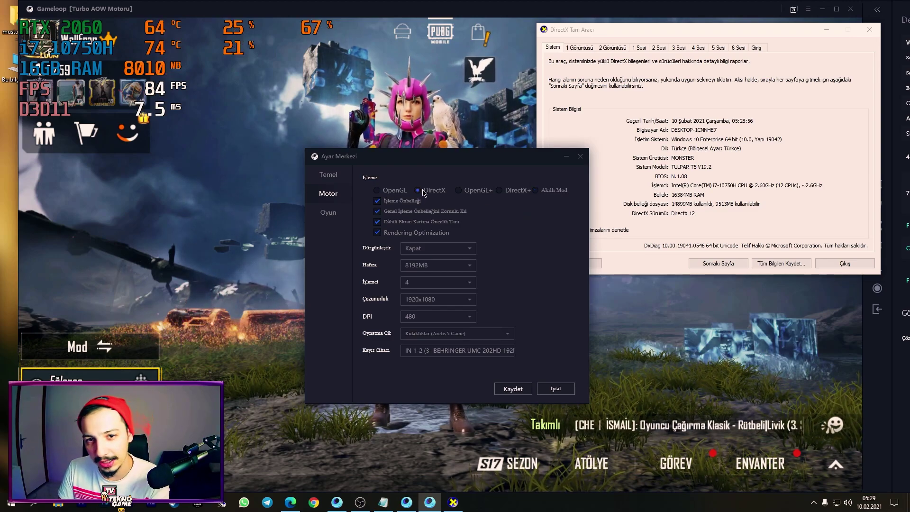
pyautogui.click(459, 190)
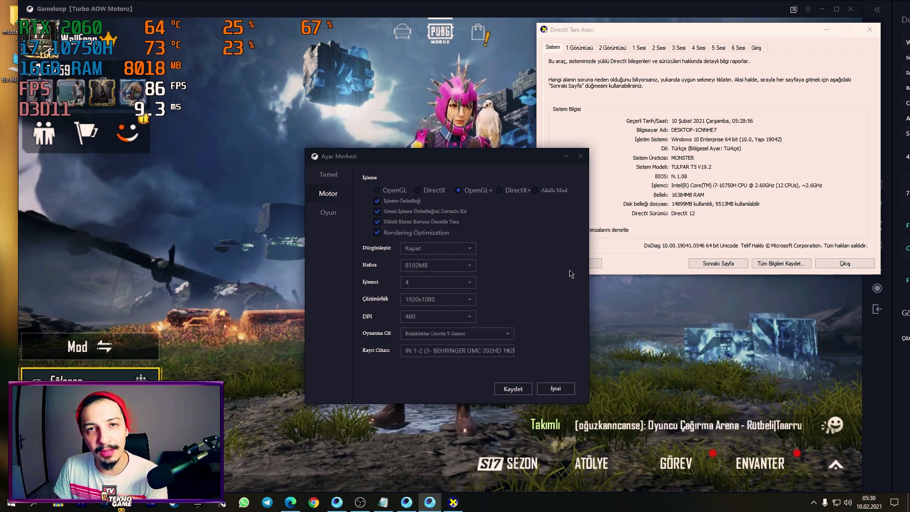
pyautogui.click(839, 267)
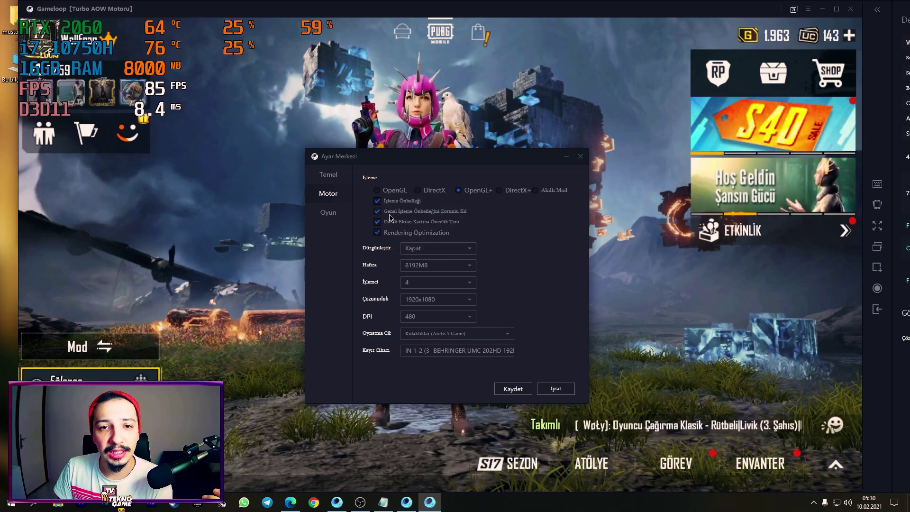
# Step: Review the rendering cache, graphics card priority and Rendering Optimization options, and the choices for Düzgünleştir
pyautogui.moveTo(391, 218)
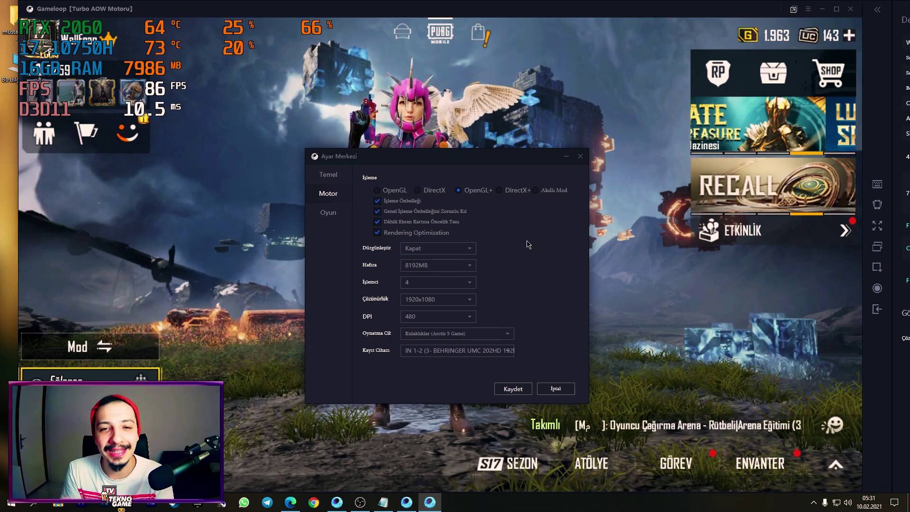
pyautogui.click(381, 223)
pyautogui.click(379, 223)
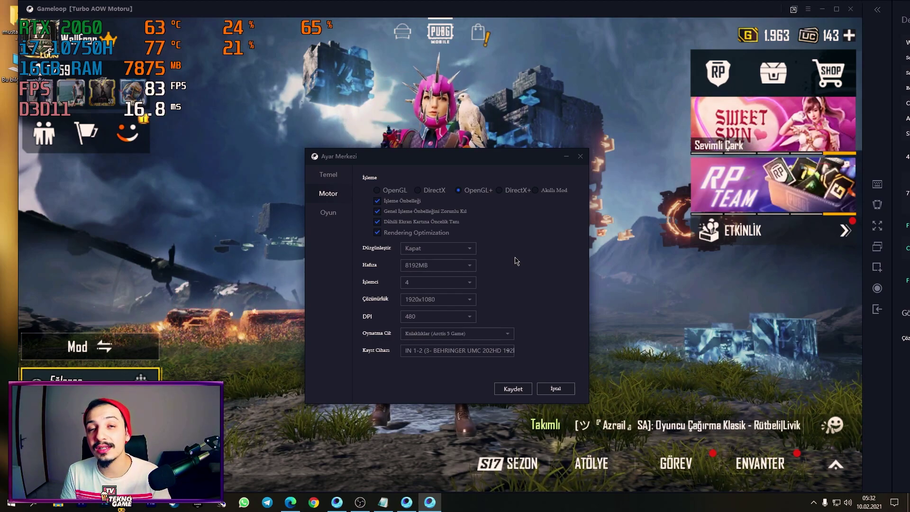
pyautogui.click(378, 232)
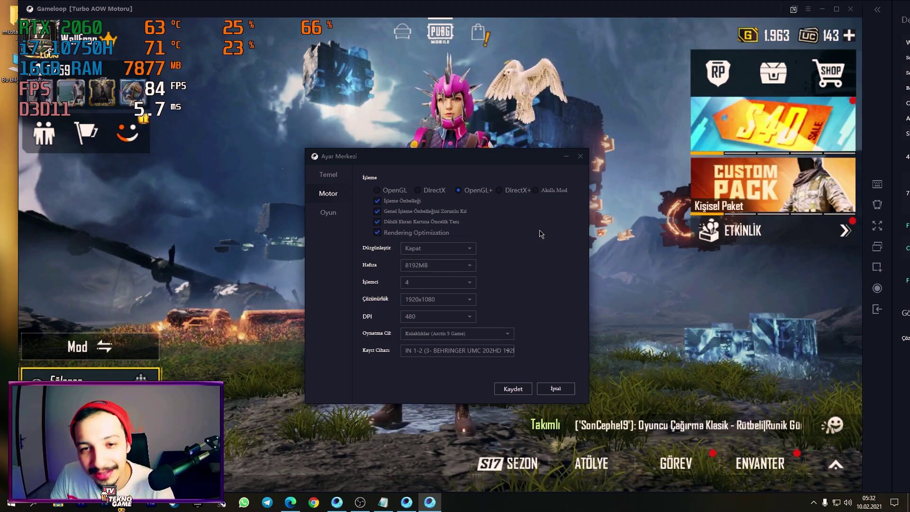
pyautogui.click(457, 250)
pyautogui.click(456, 251)
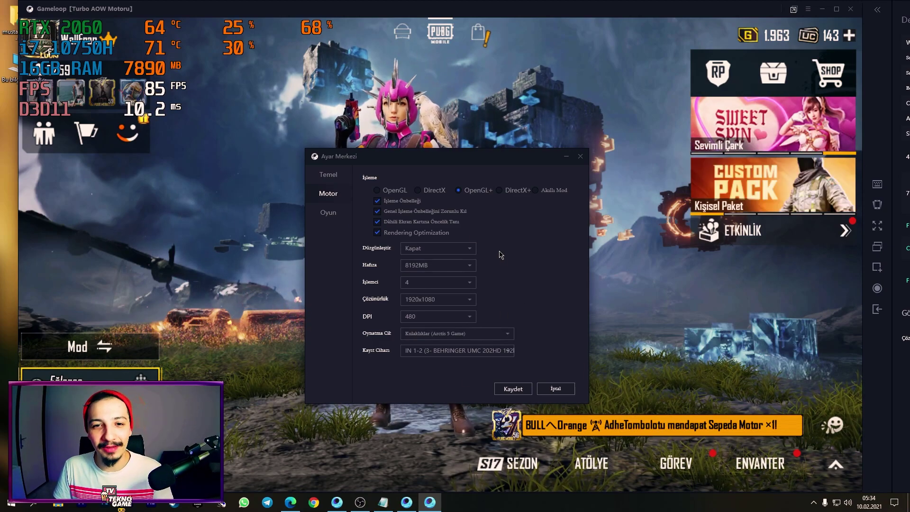
# Step: Set Hafıza to 8192MB and İşlemci to 8 in the emulator's engine settings
pyautogui.click(462, 266)
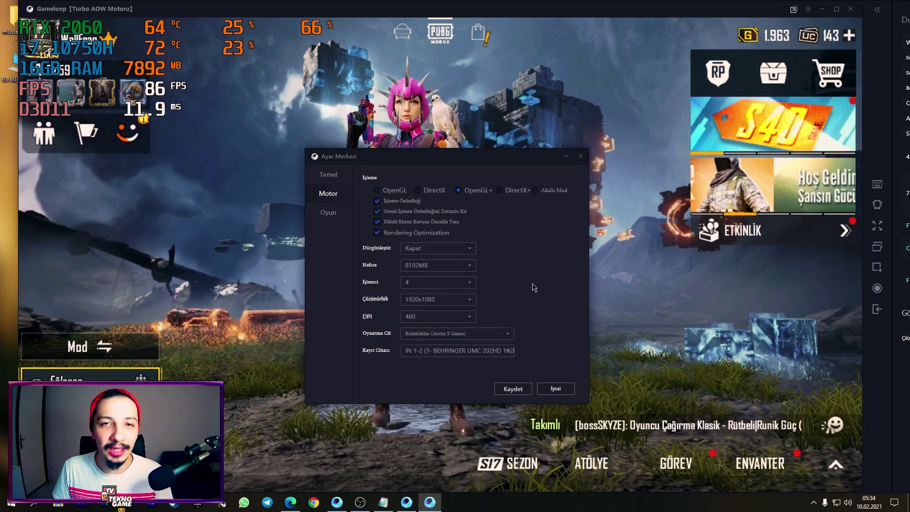
pyautogui.click(462, 267)
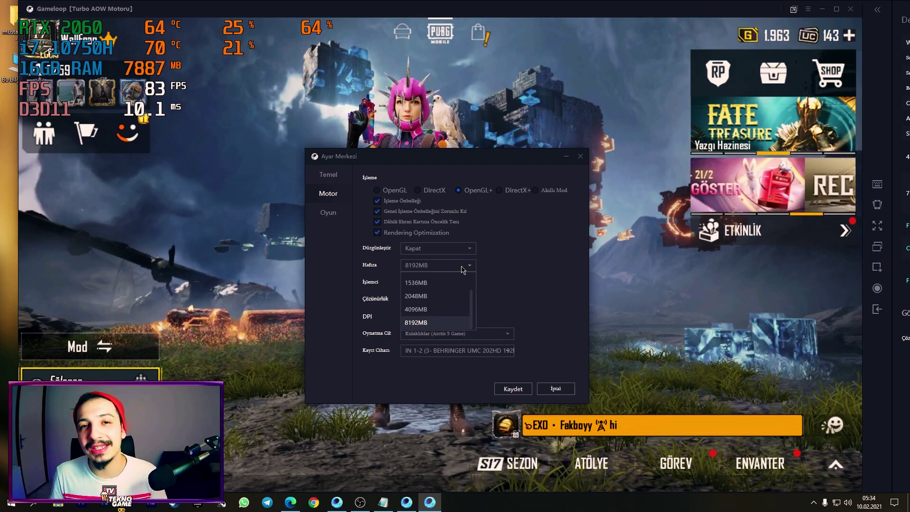
pyautogui.click(429, 309)
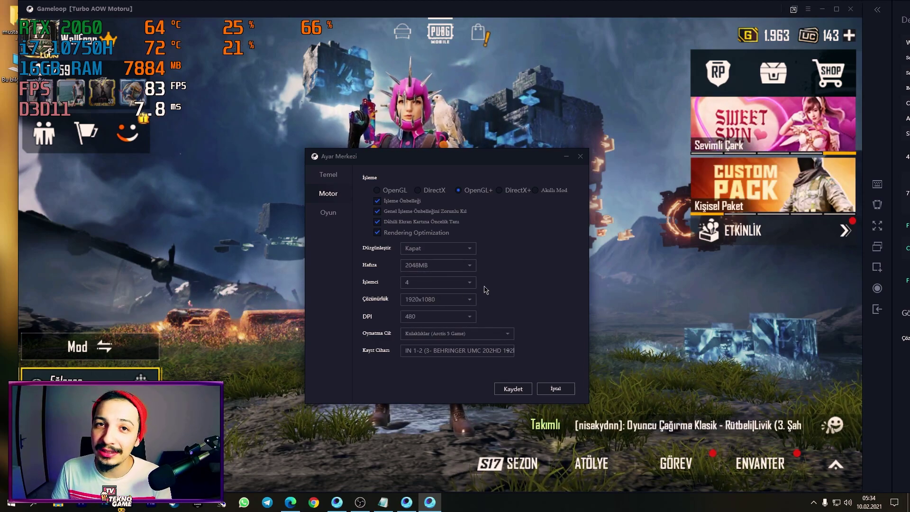
pyautogui.click(462, 283)
pyautogui.click(413, 339)
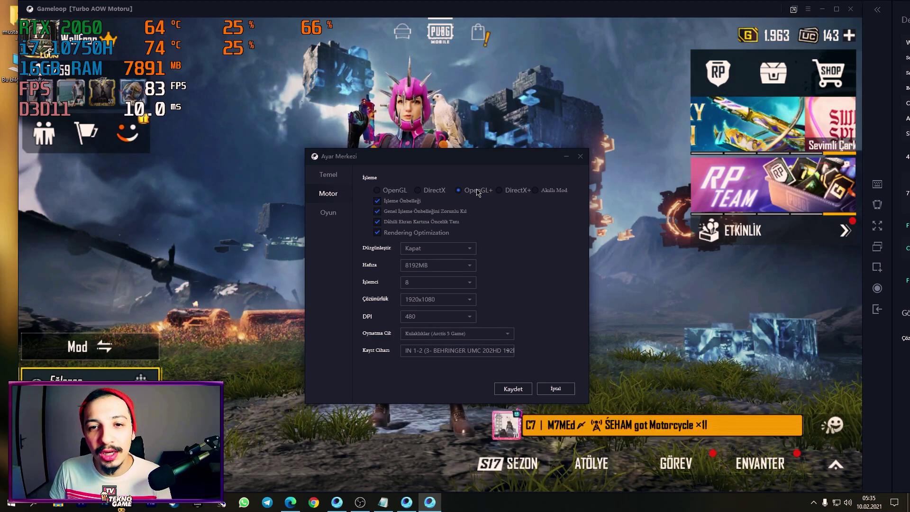
pyautogui.moveTo(479, 192)
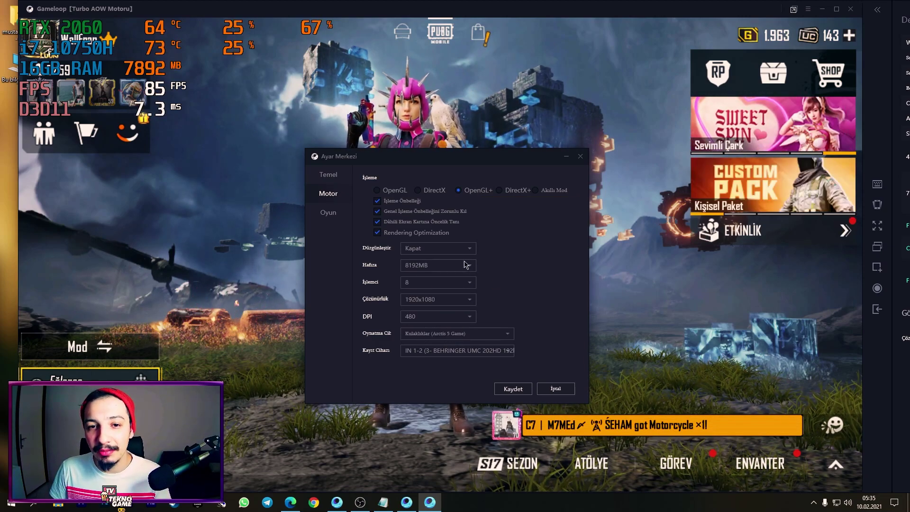
pyautogui.click(422, 284)
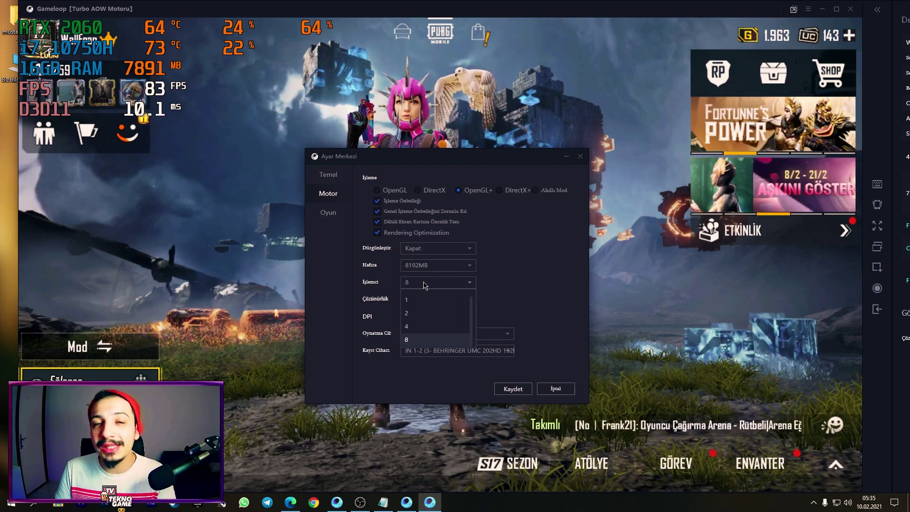
pyautogui.click(424, 284)
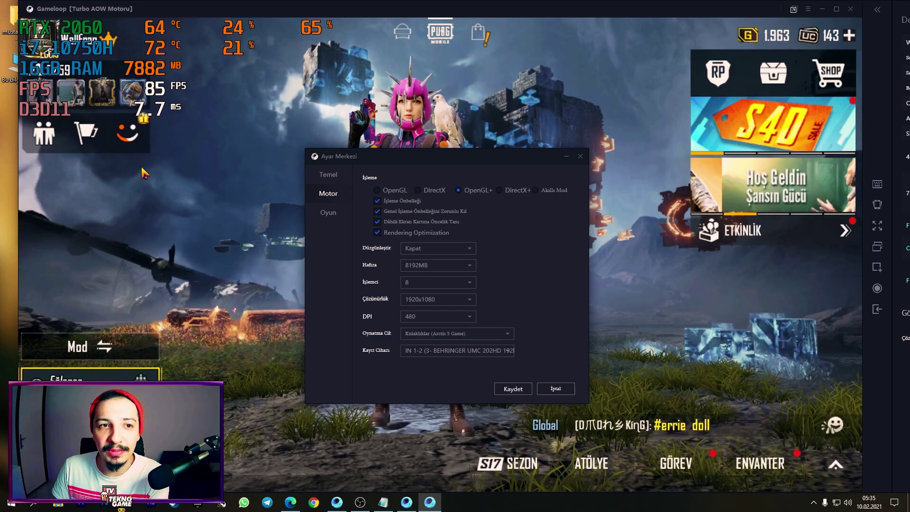
# Step: Open the Edge browser and search the web for "i7 10750h kaç çekirdek"
pyautogui.click(337, 502)
pyautogui.click(290, 503)
pyautogui.click(119, 25)
pyautogui.write('i7 107')
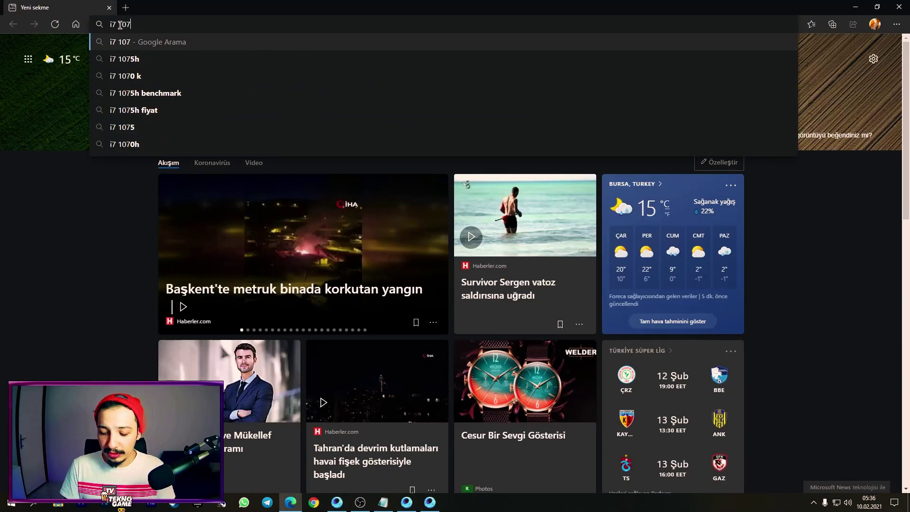
pyautogui.write('50h kaç çekirdek')
pyautogui.press('Return')
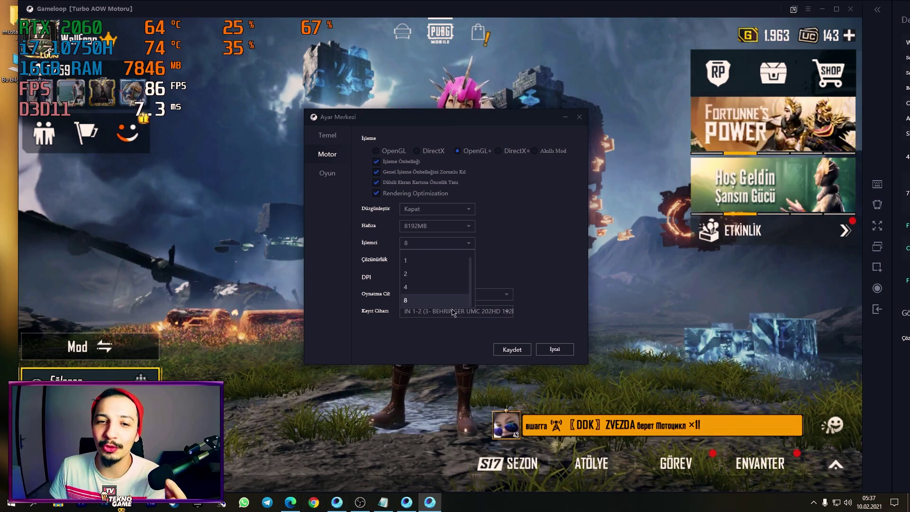
# Step: Try İşlemci at 2 and set it to 4 in Gameloop's engine settings
pyautogui.click(415, 288)
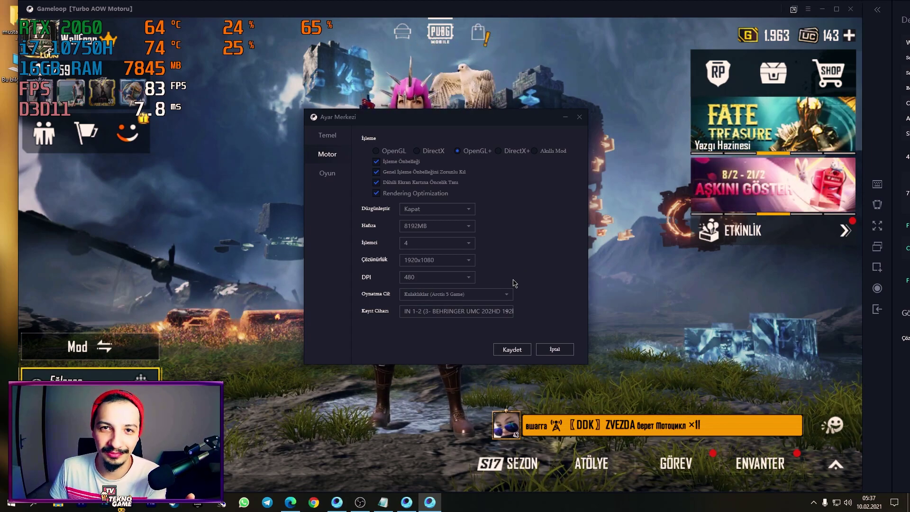
pyautogui.click(444, 245)
pyautogui.click(435, 275)
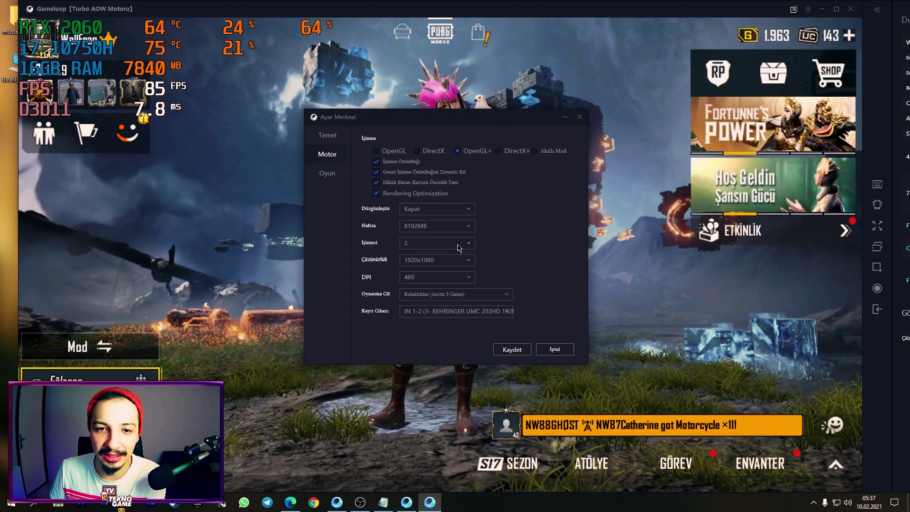
pyautogui.click(437, 243)
pyautogui.click(446, 263)
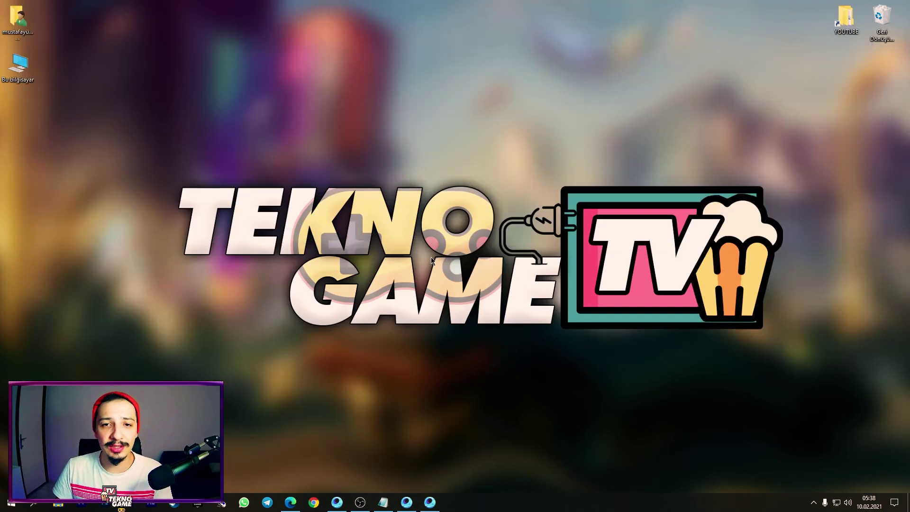
# Step: Check the monitor's screen resolution in the Windows display settings and close the settings window
pyautogui.rightClick(338, 189)
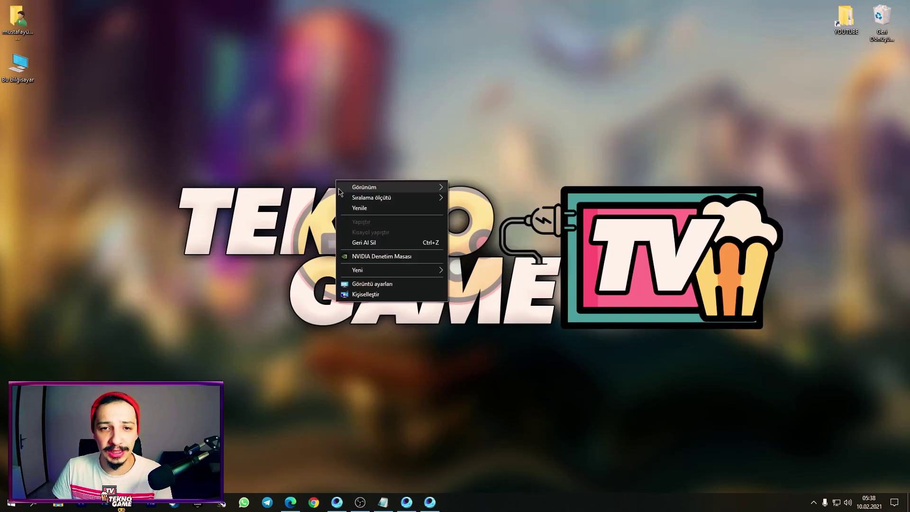
pyautogui.click(372, 284)
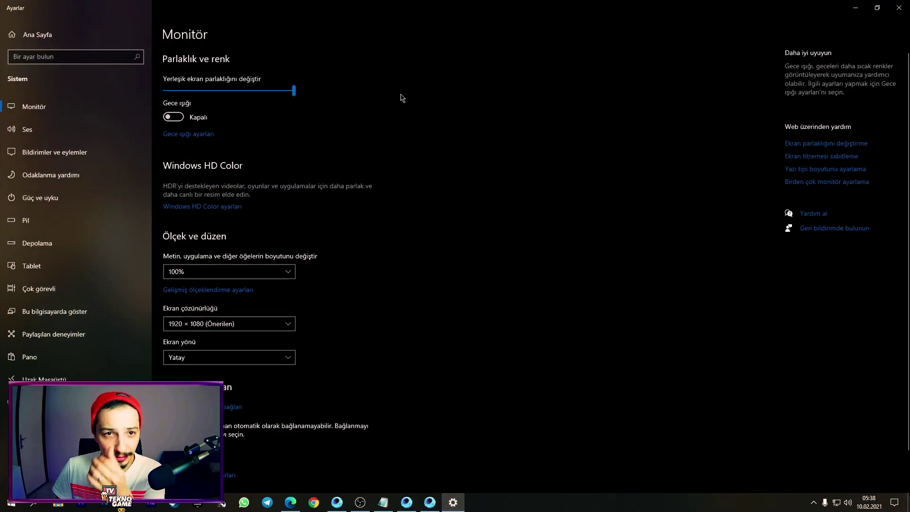
pyautogui.click(232, 327)
pyautogui.click(329, 270)
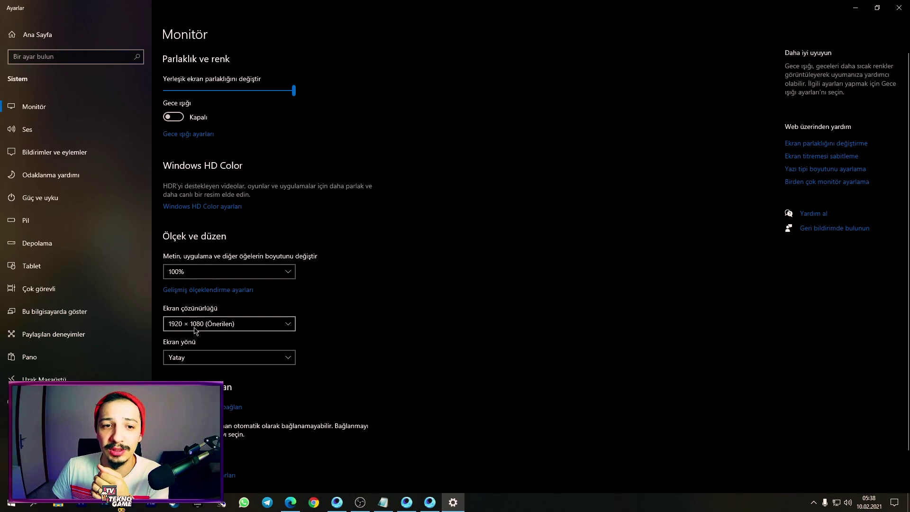
pyautogui.click(899, 7)
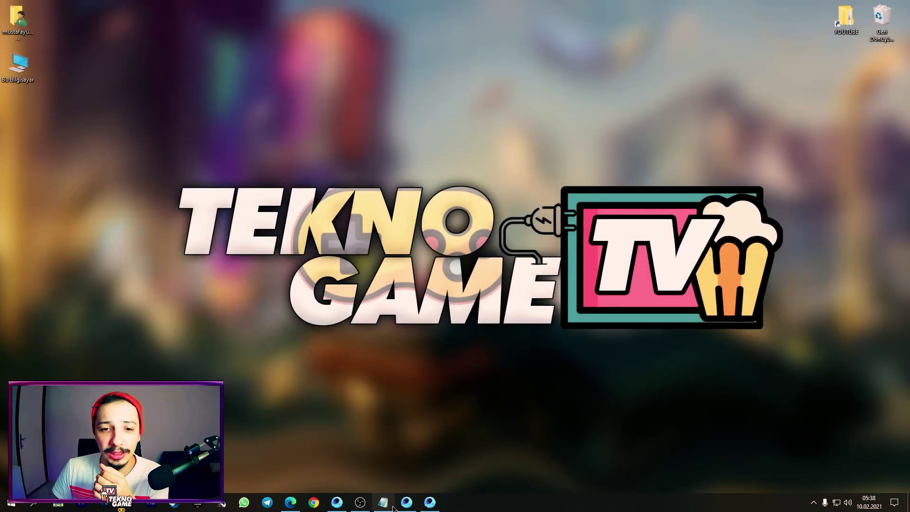
# Step: Return to Gameloop, set the engine's Çözünürlük to 1920x1080 and go through the DPI choices
pyautogui.click(436, 506)
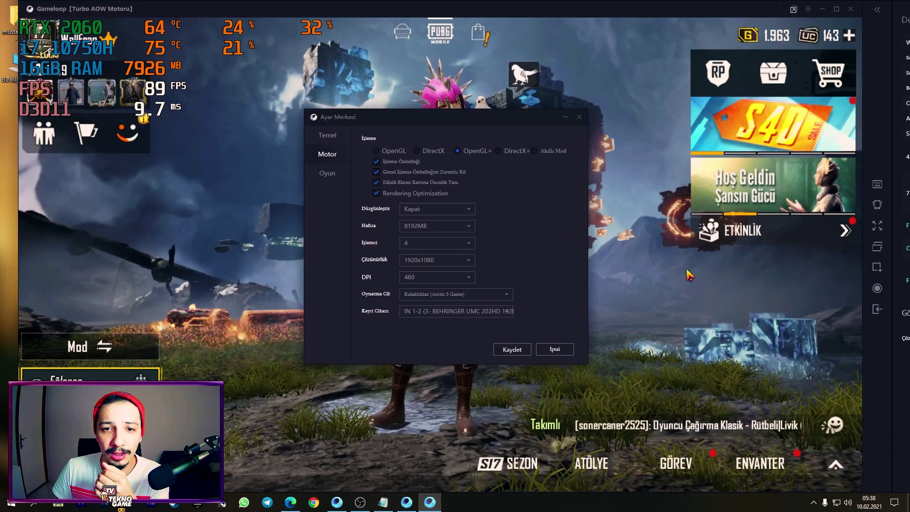
pyautogui.click(438, 260)
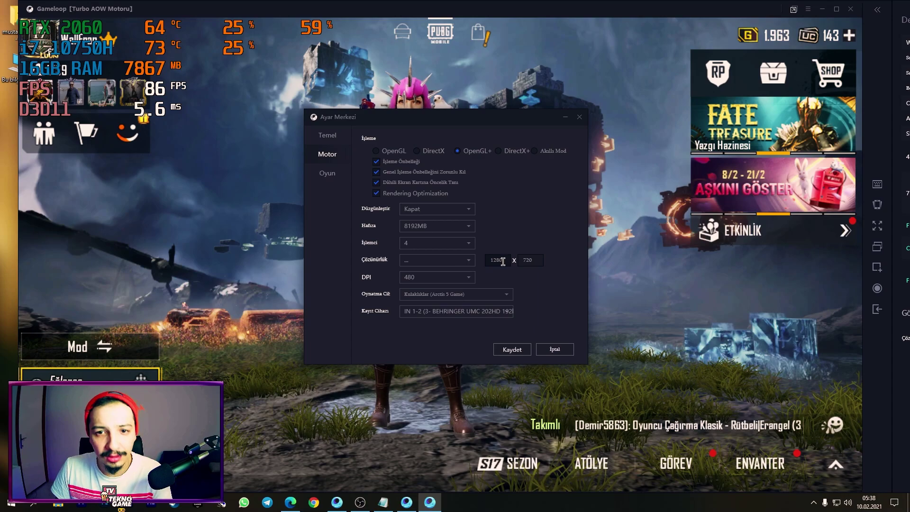
pyautogui.click(439, 260)
pyautogui.click(436, 281)
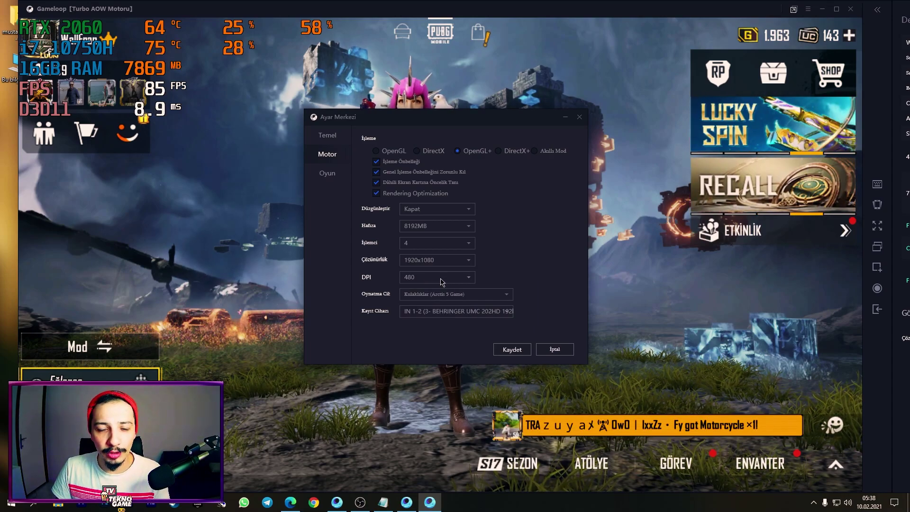
pyautogui.click(467, 278)
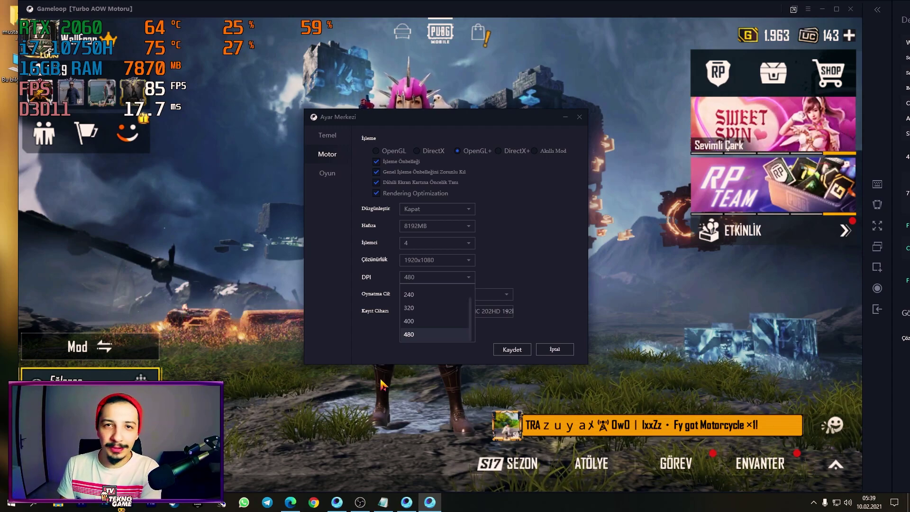
pyautogui.click(413, 294)
# Step: Review the PUBG Mobile resolution, image quality and FPS options, and set Oyun Çözünürlüğü to HD 1080P
pyautogui.click(327, 173)
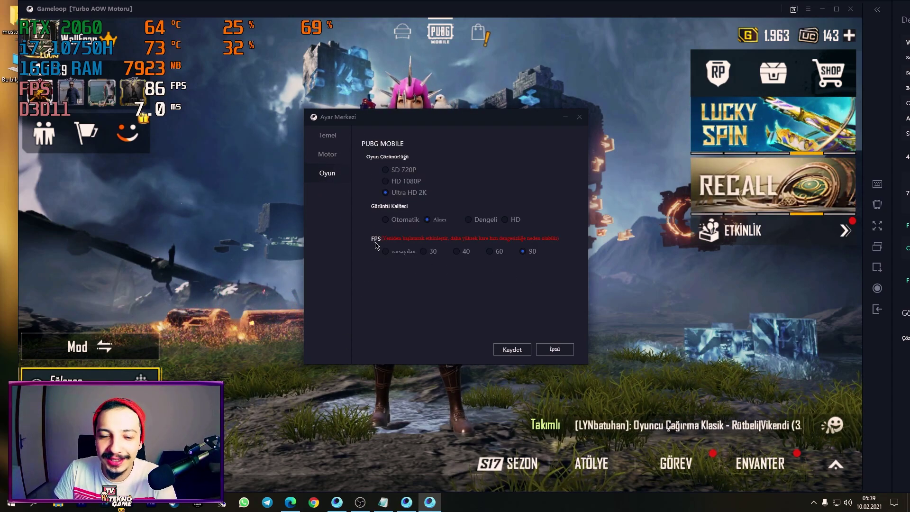
pyautogui.moveTo(524, 255)
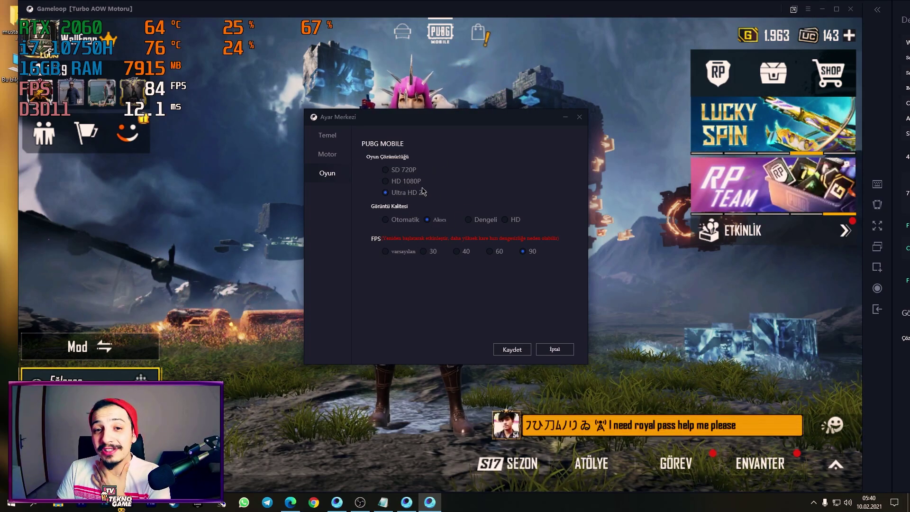
pyautogui.click(328, 155)
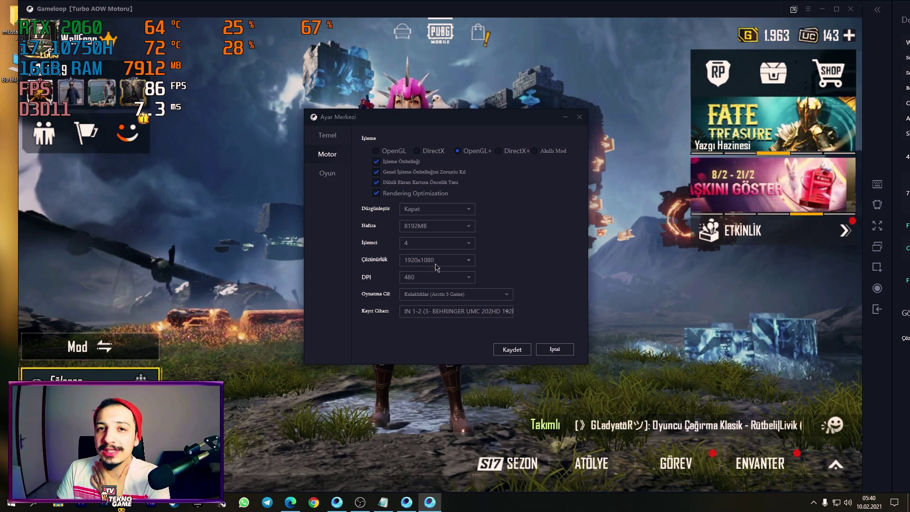
pyautogui.click(327, 173)
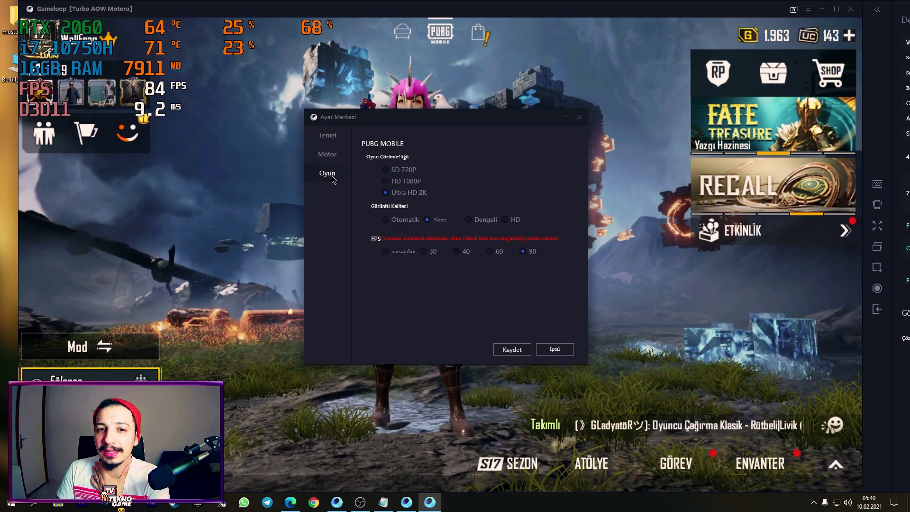
pyautogui.click(394, 183)
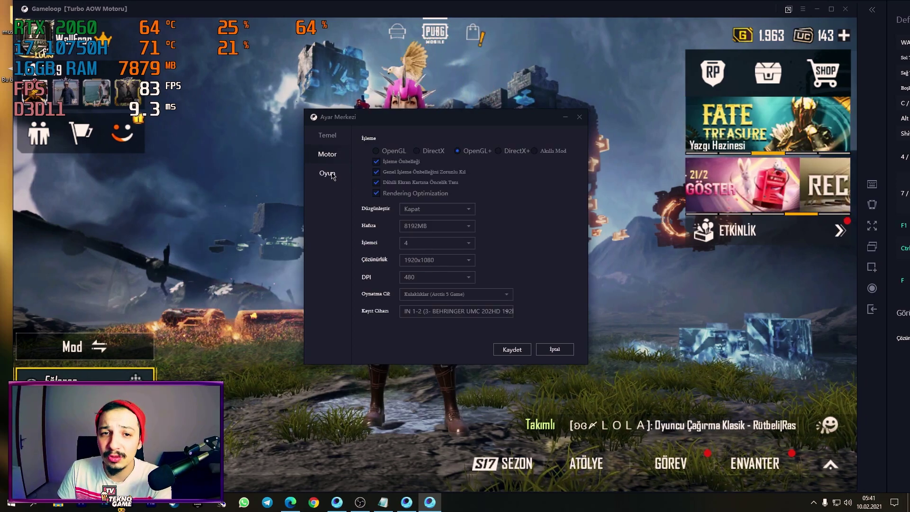
# Step: Try 1600x900 as the Çözünürlük value in the engine settings
pyautogui.click(332, 174)
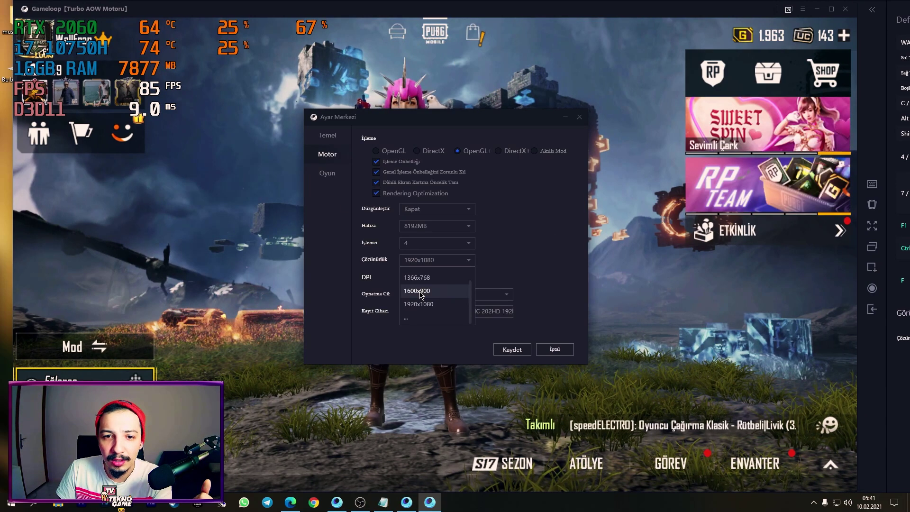
pyautogui.click(504, 288)
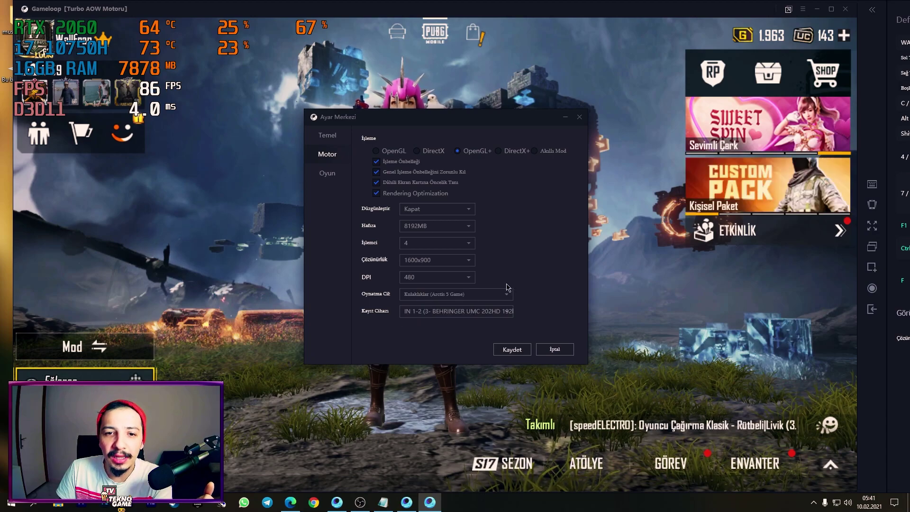
pyautogui.click(462, 261)
# Step: Choose HD 1080P as the PUBG Mobile game resolution and save the emulator settings
pyautogui.click(338, 174)
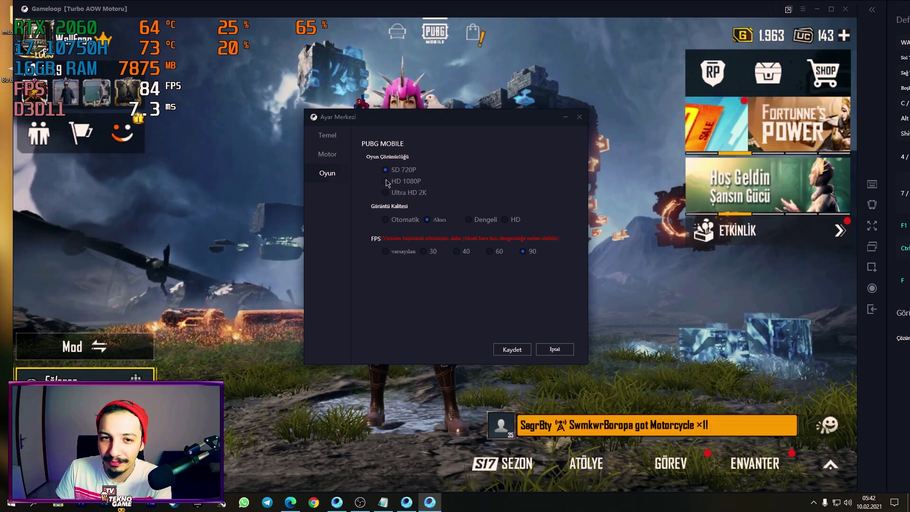
pyautogui.click(385, 182)
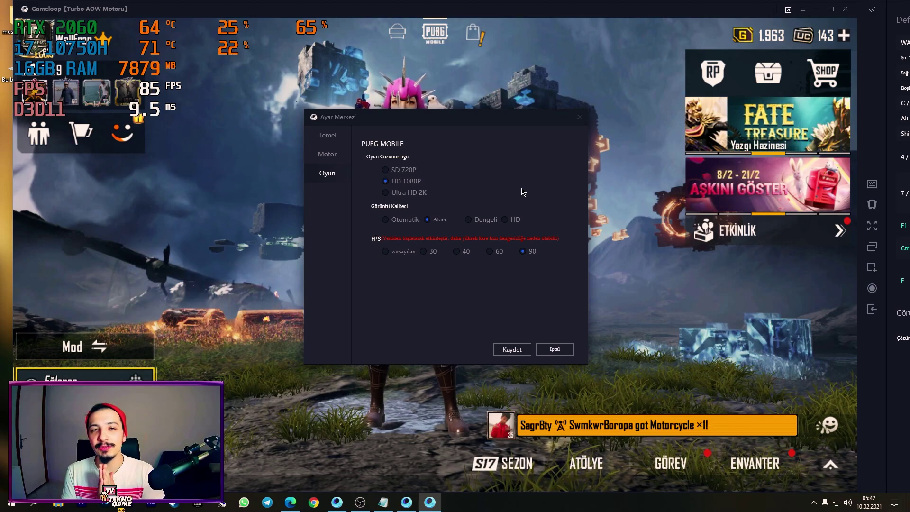
pyautogui.click(512, 351)
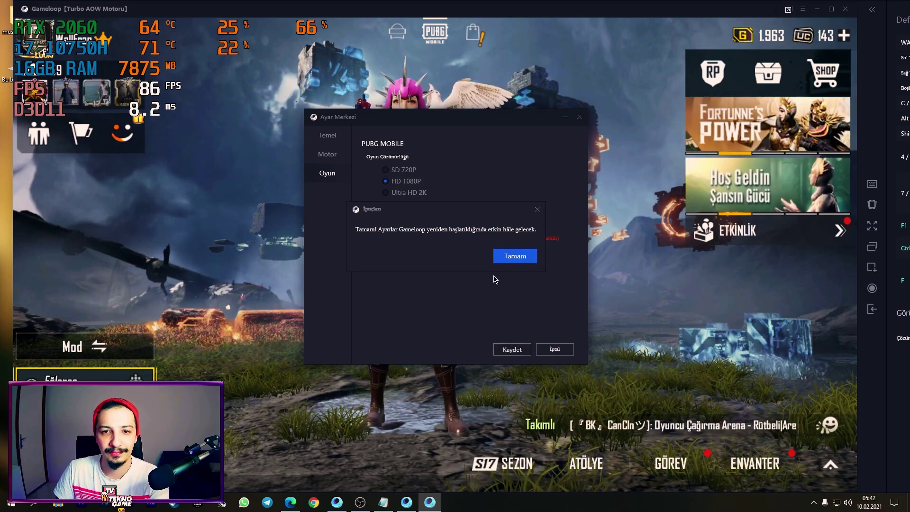
pyautogui.click(516, 257)
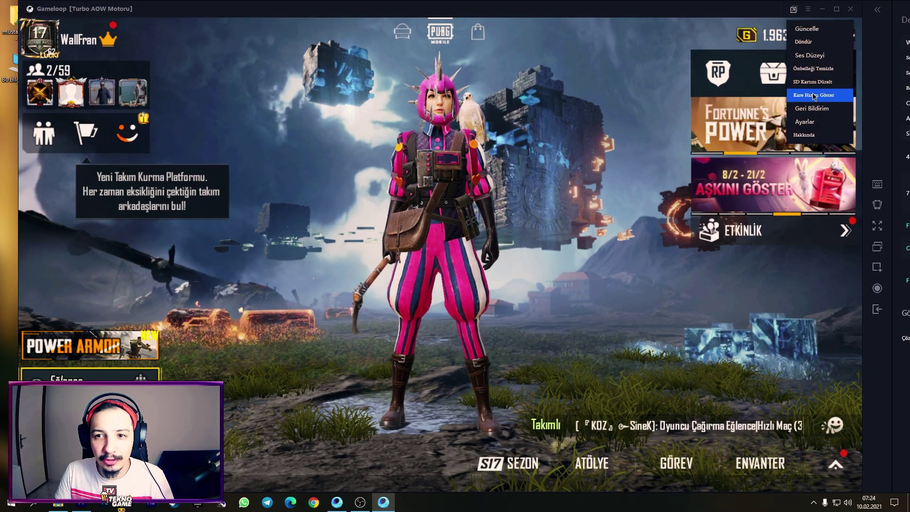
# Step: Turn on Gameloop's frame rate display and log out of the PUBG Mobile account
pyautogui.click(811, 94)
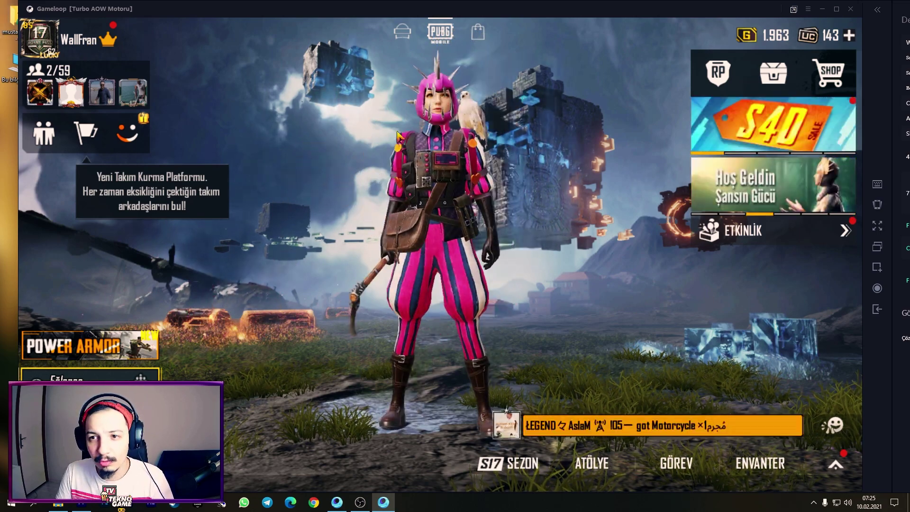
pyautogui.click(836, 463)
pyautogui.click(807, 90)
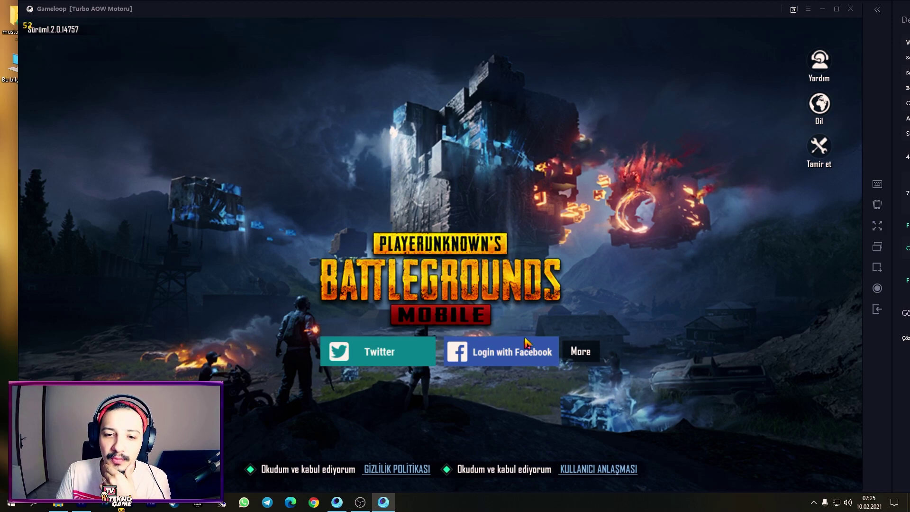
# Step: Repair the game client with only Varsayılan Ayarları Uygula selected, and relaunch PUBG Mobile
pyautogui.click(821, 148)
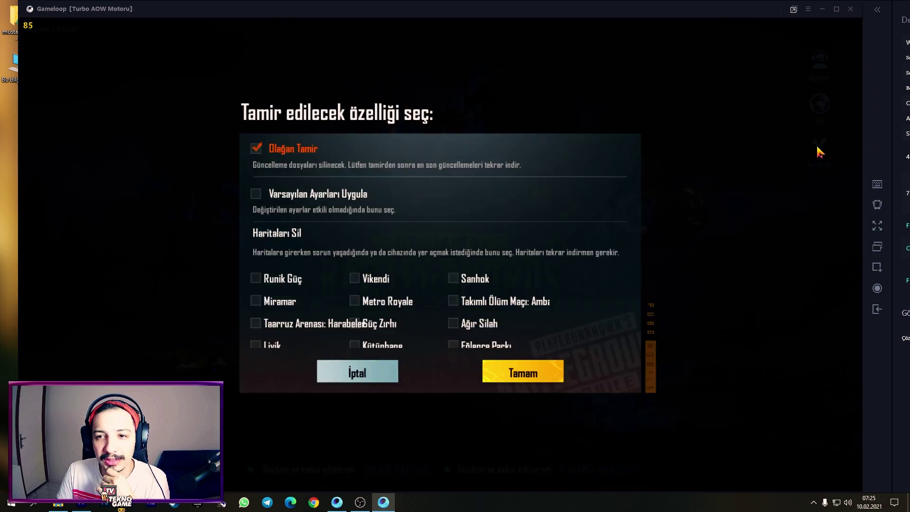
pyautogui.click(256, 151)
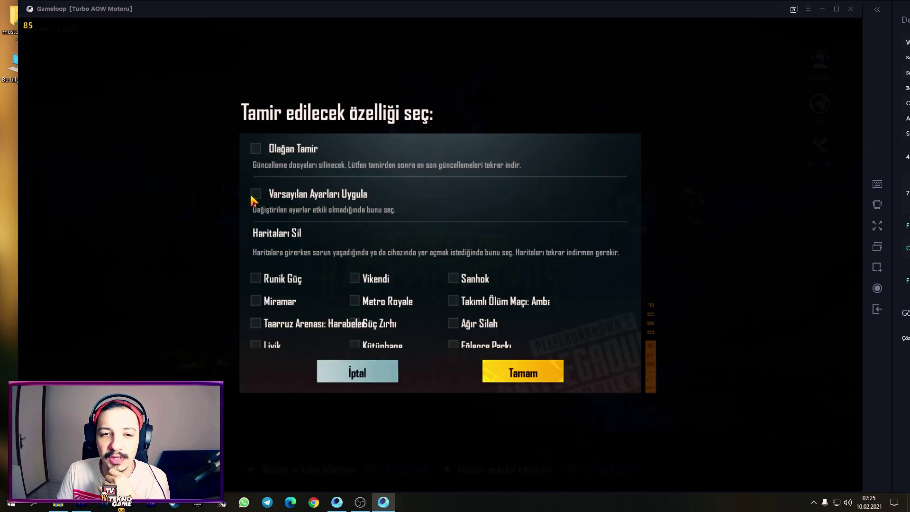
pyautogui.click(257, 195)
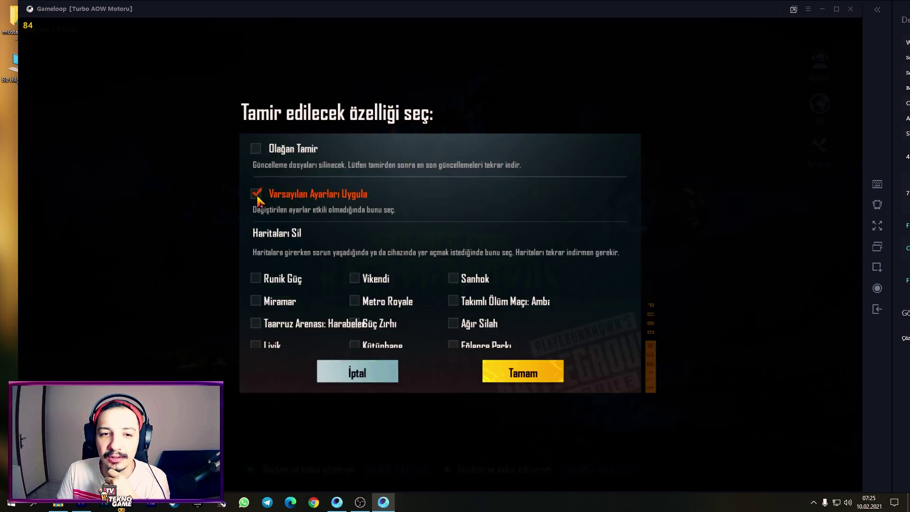
pyautogui.click(536, 379)
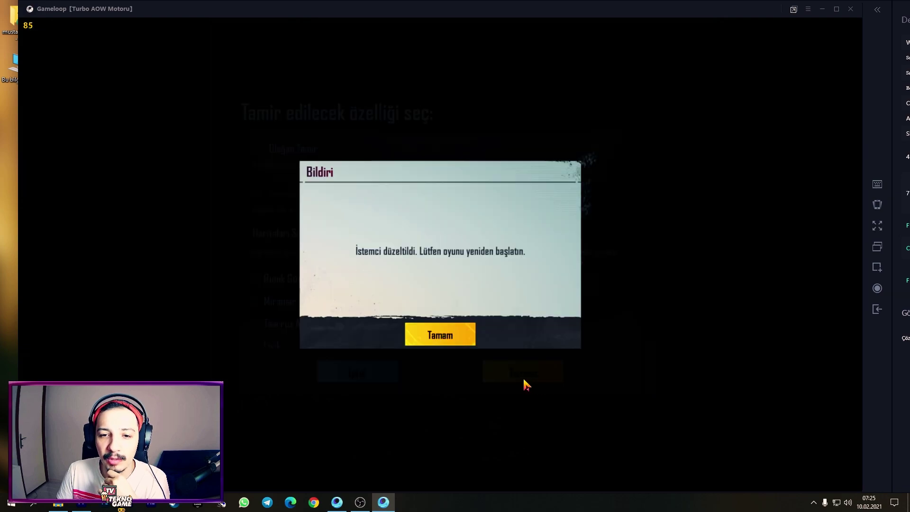
pyautogui.click(453, 337)
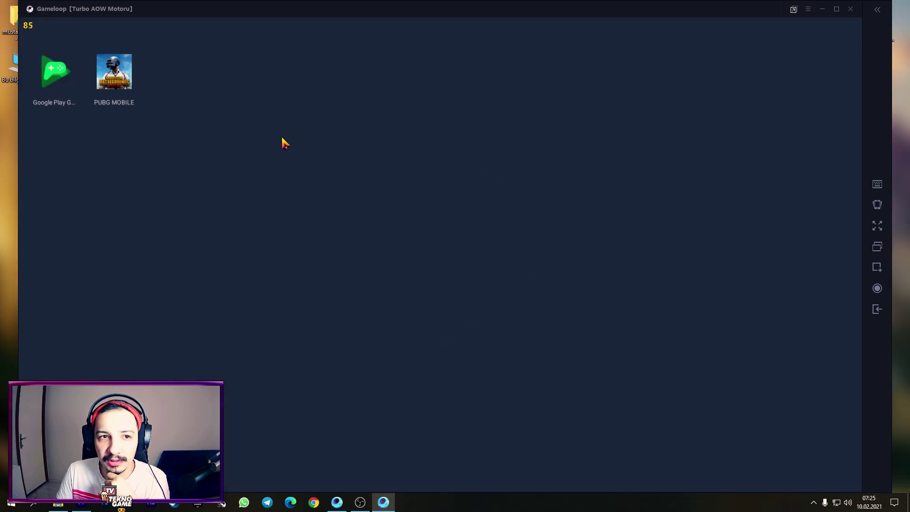
pyautogui.click(114, 82)
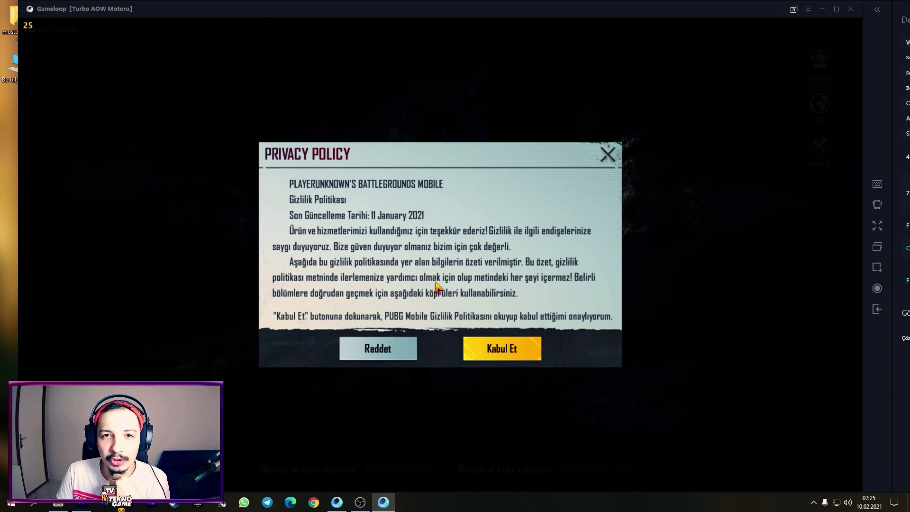
# Step: Decline the PUBG Mobile privacy policy and exit the resulting notice to the login screen
pyautogui.click(606, 156)
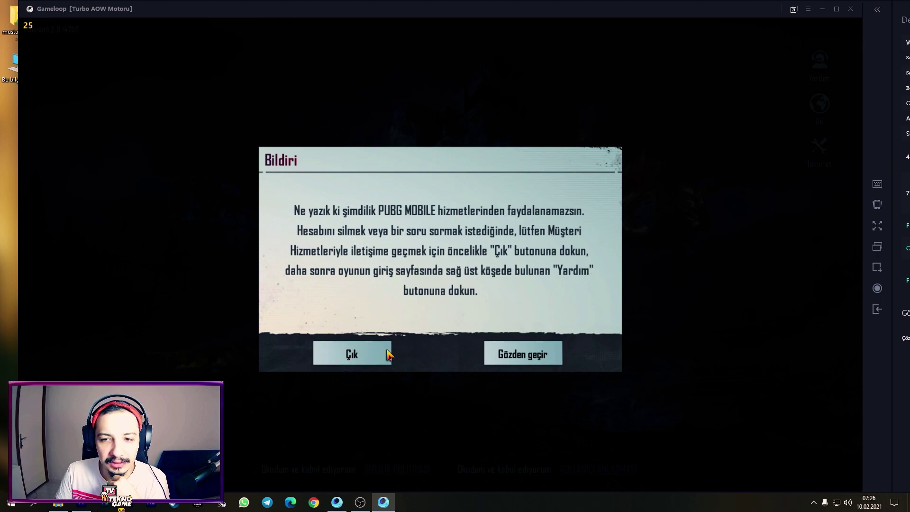
pyautogui.click(877, 313)
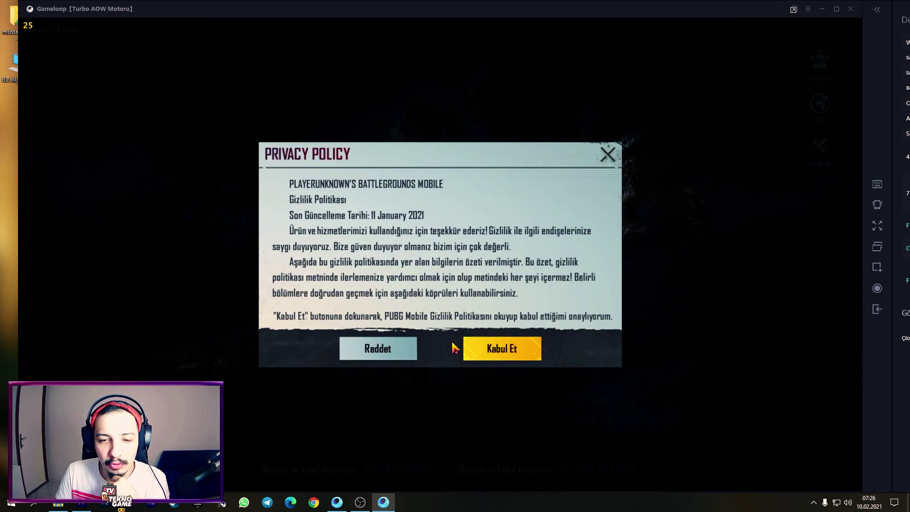
pyautogui.click(607, 156)
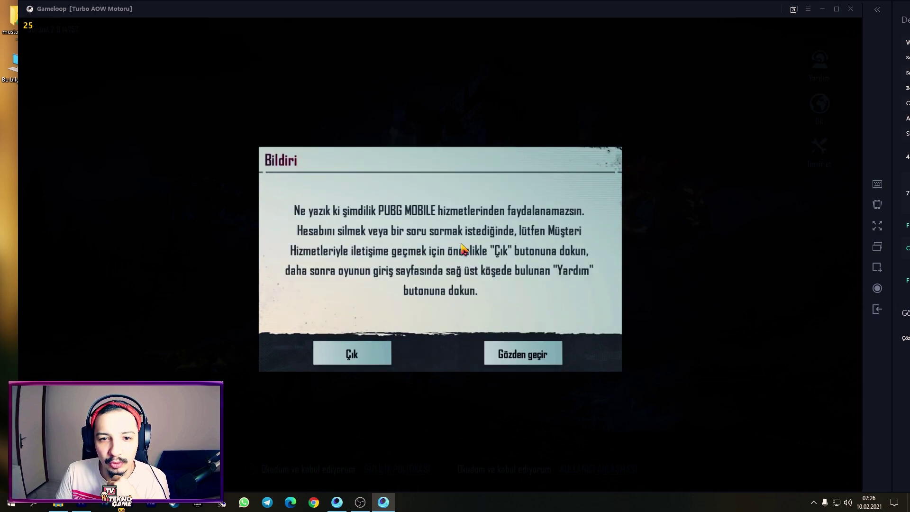
pyautogui.click(358, 362)
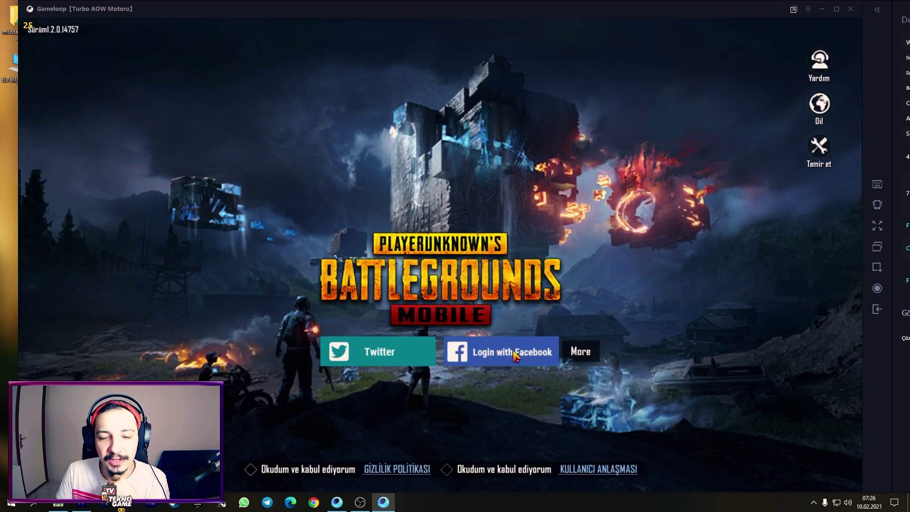
# Step: Start the Facebook login and accept PUBG Mobile's privacy policy and user agreement
pyautogui.click(487, 362)
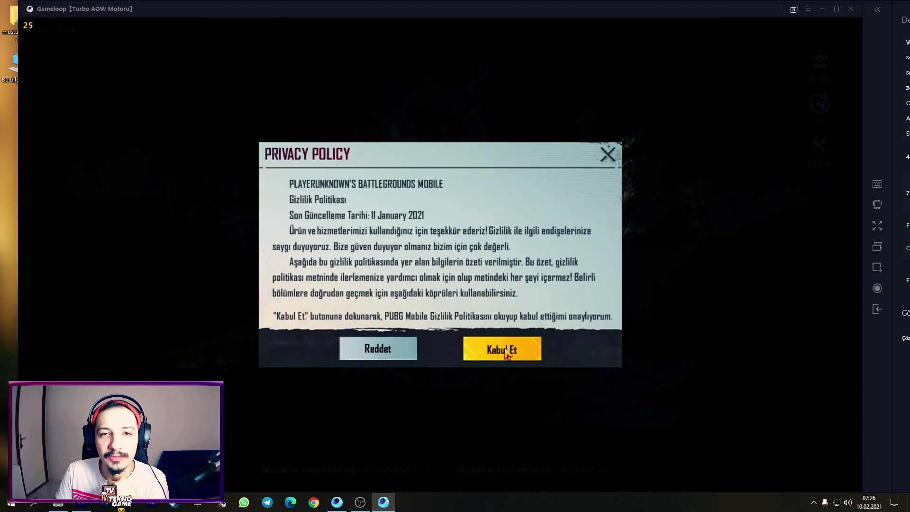
pyautogui.click(507, 355)
pyautogui.click(504, 354)
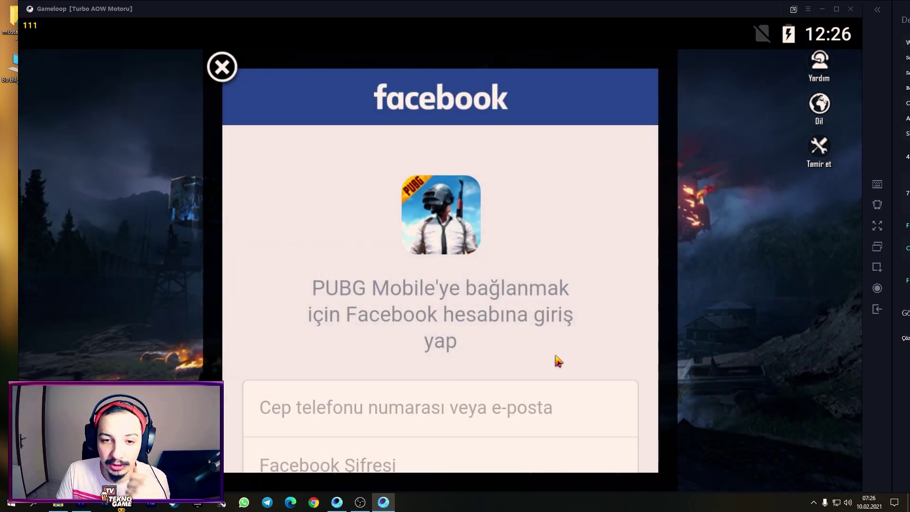
# Step: Look over the Facebook sign-in form, close it without logging in, and return to the PUBG Mobile login screen
pyautogui.moveTo(558, 362); pyautogui.dragTo(585, 173)
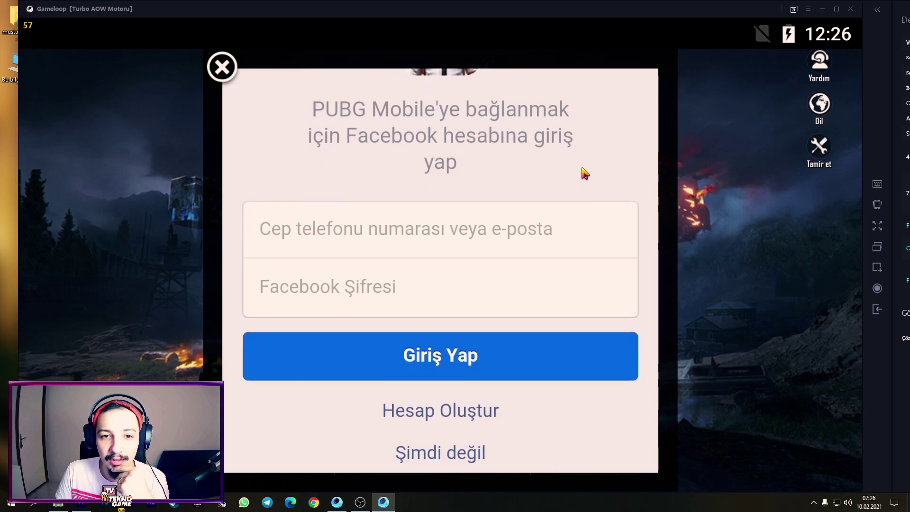
pyautogui.click(223, 67)
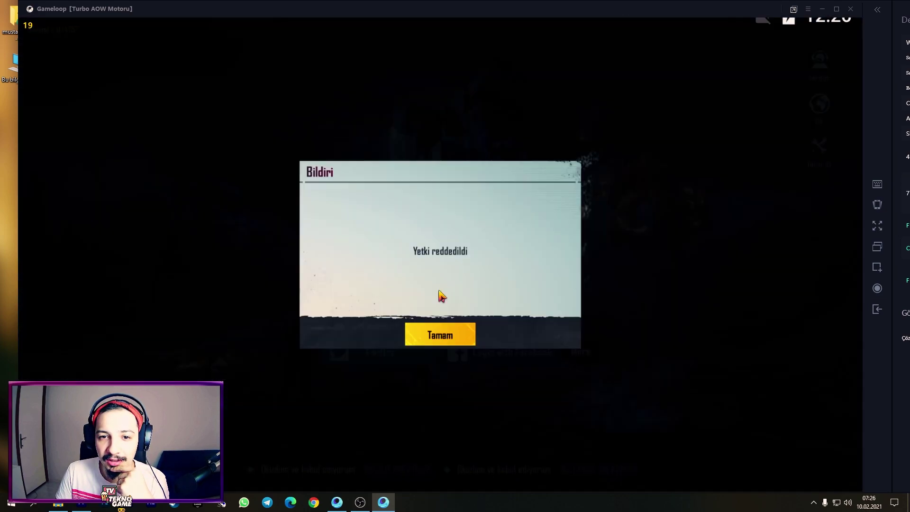
pyautogui.click(441, 340)
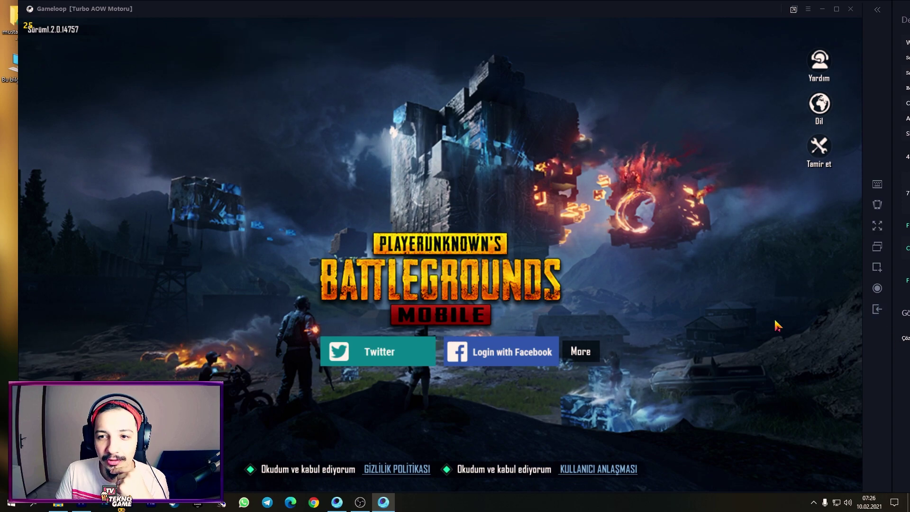
# Step: Try the Twitter login, accept the privacy policy, and exit PUBG Mobile to the emulator's home screen
pyautogui.click(361, 342)
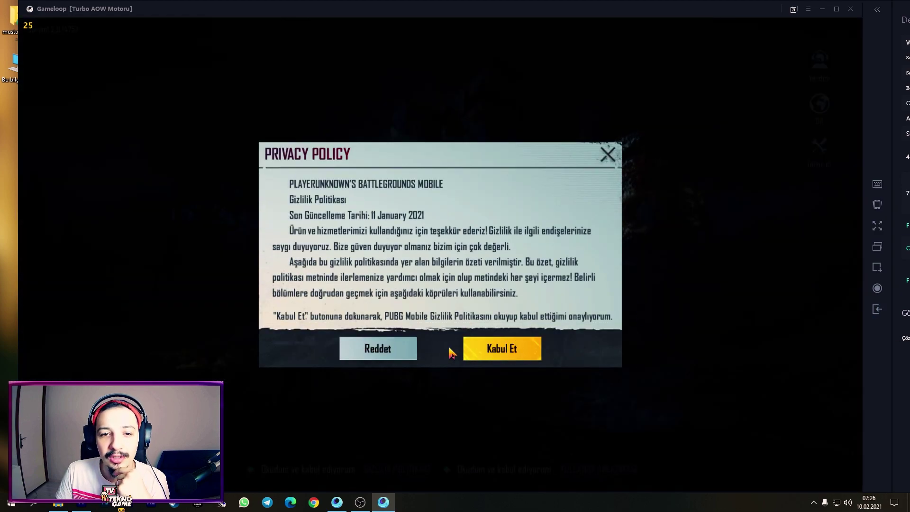
pyautogui.click(510, 349)
pyautogui.press('Escape')
pyautogui.click(509, 338)
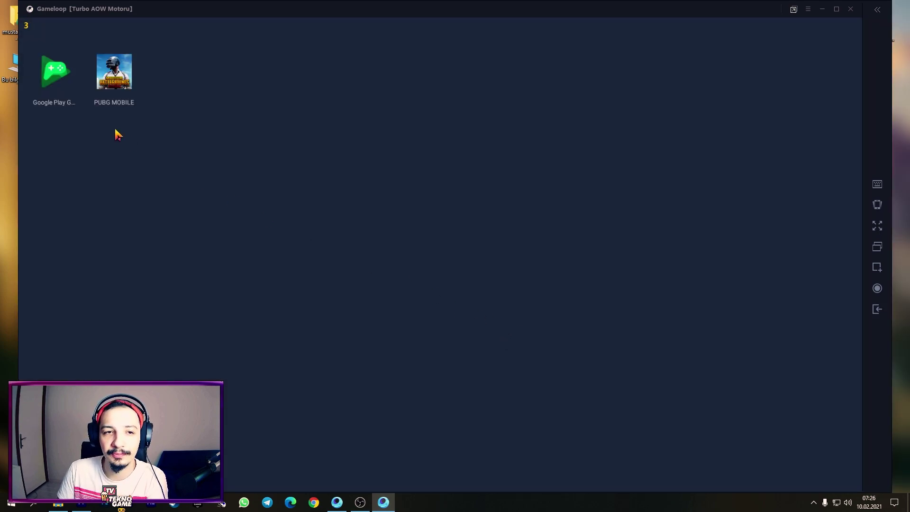